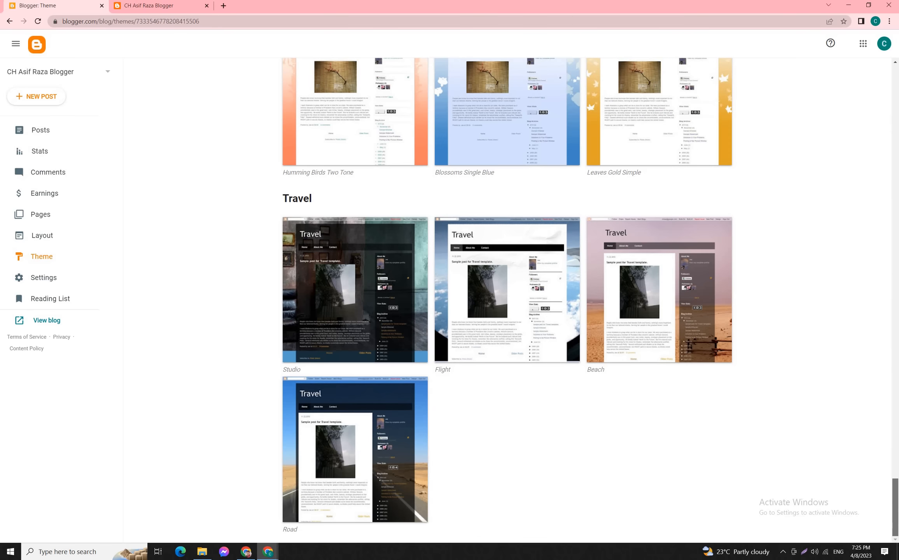
# - Apply the Snapshot theme from the Dynamic Views collection to the blog, accepting that hidden gadgets may become visible
pyautogui.scroll(15, 556, 366)
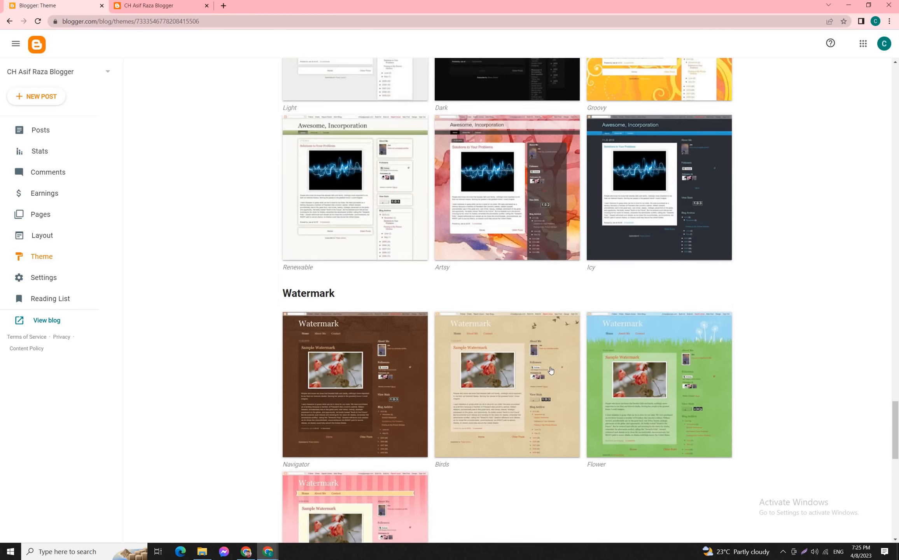
pyautogui.scroll(7, 551, 370)
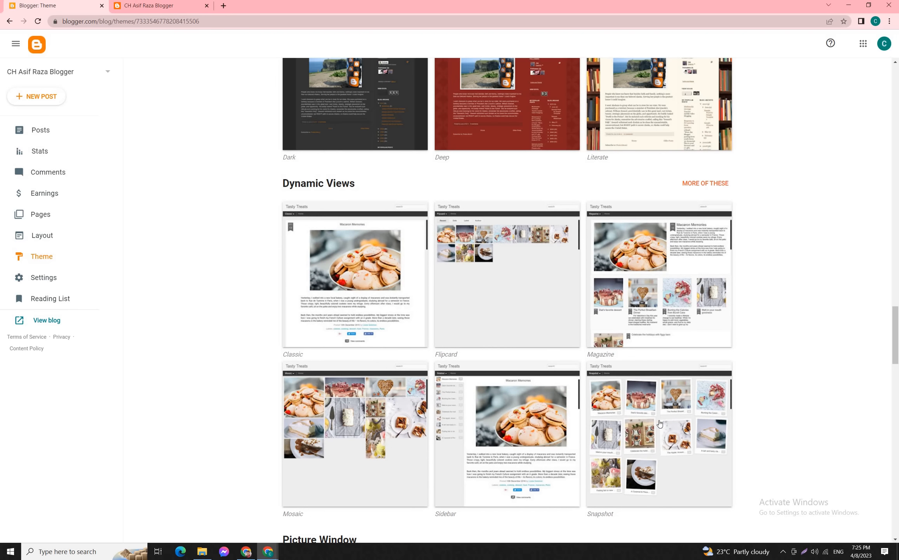
pyautogui.scroll(-3, 611, 427)
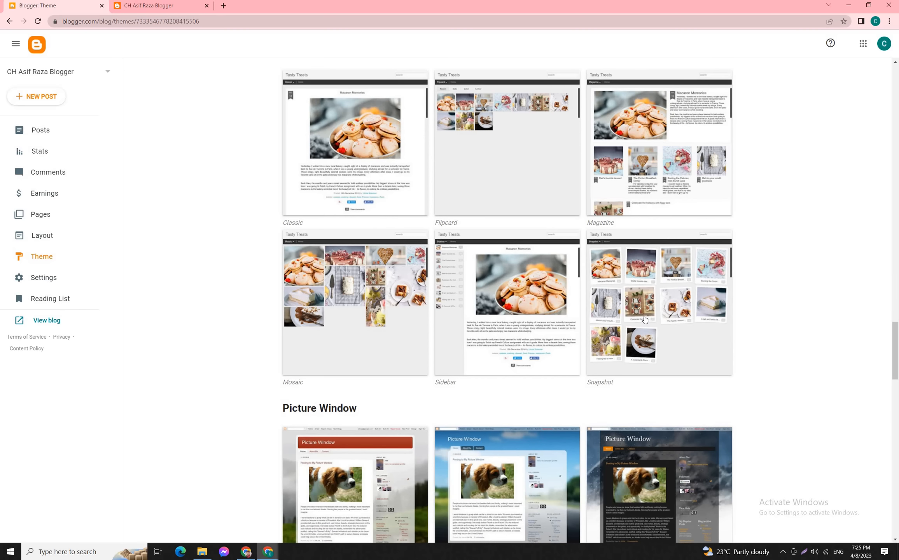
pyautogui.click(639, 315)
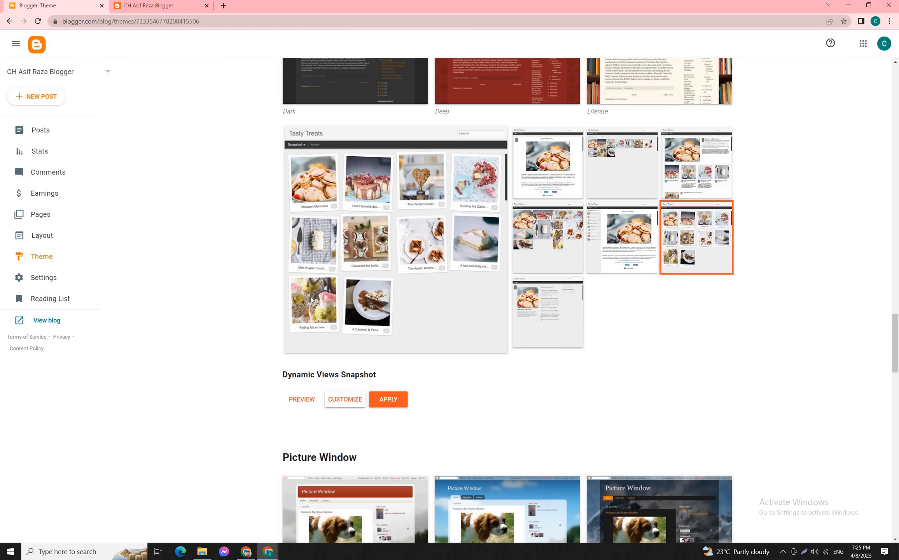
pyautogui.click(384, 406)
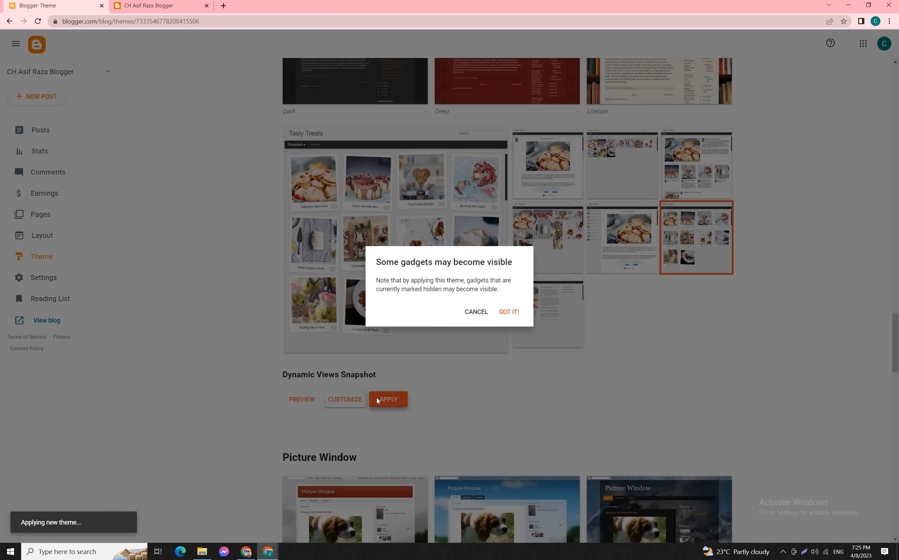
pyautogui.click(509, 315)
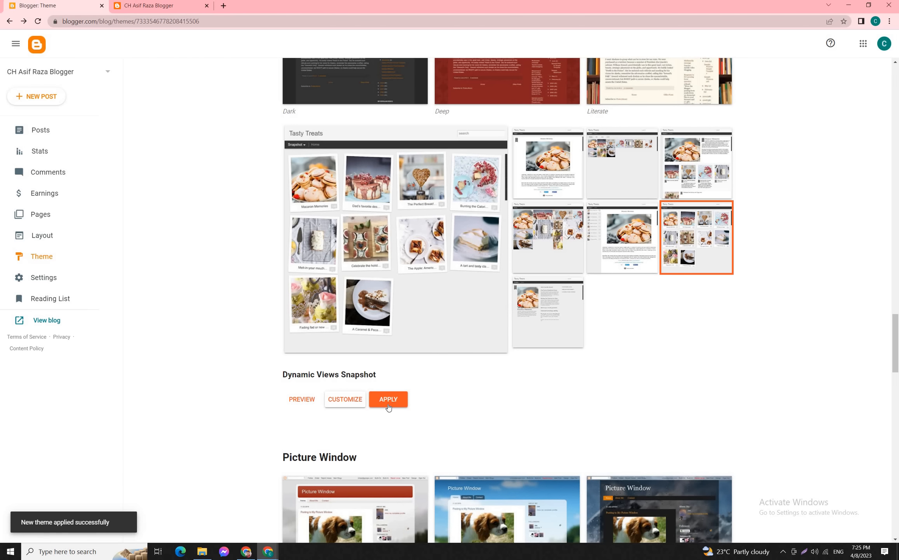
# - Reload the live blog, examine its title, view selector and gadget sidebar under the Snapshot theme, and return to the theme gallery
pyautogui.click(113, 9)
pyautogui.click(36, 22)
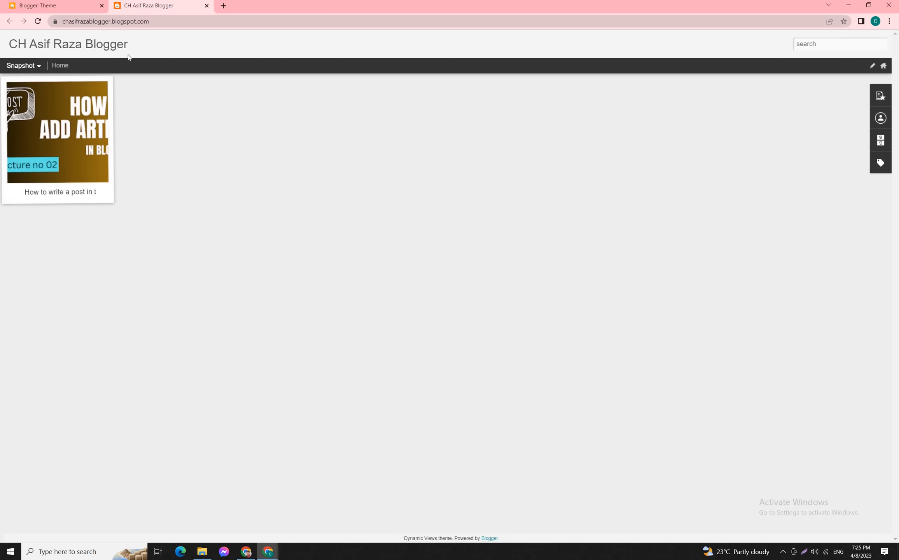
pyautogui.click(74, 7)
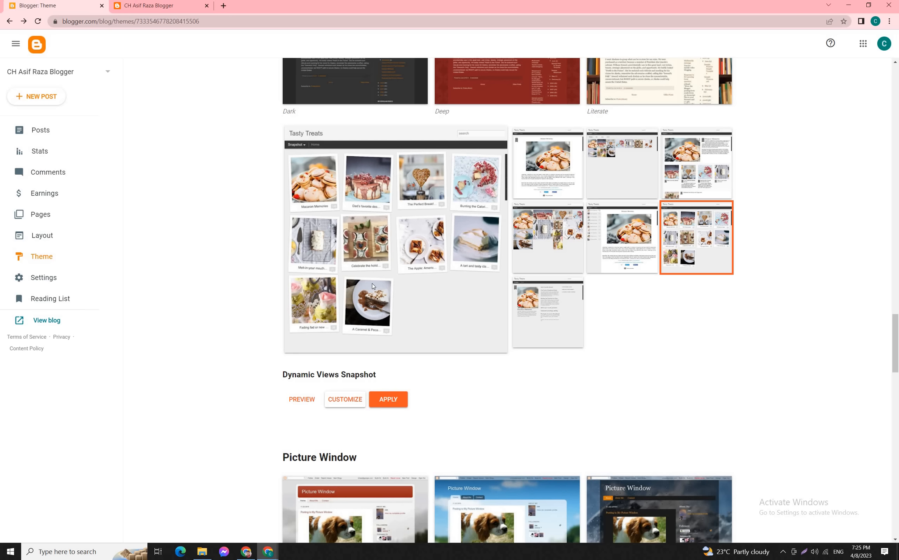
pyautogui.click(187, 12)
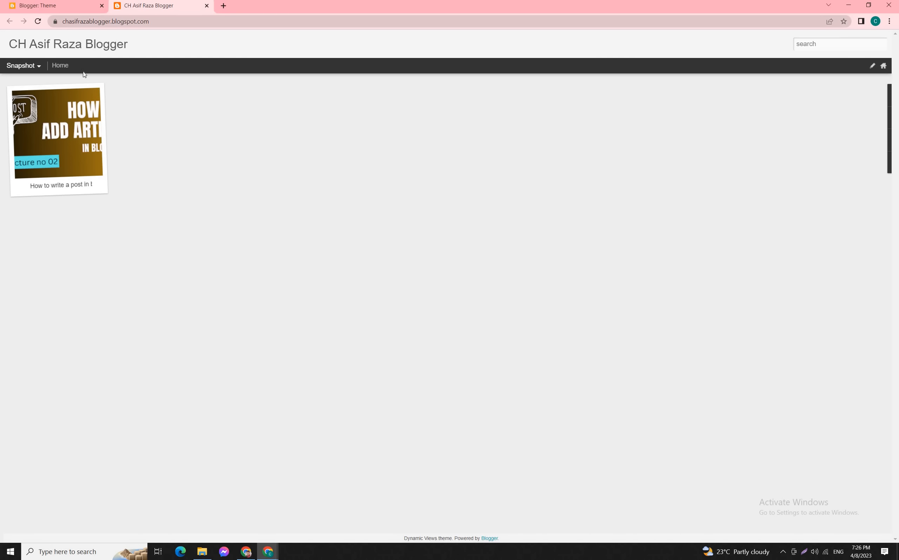
pyautogui.click(18, 67)
pyautogui.tripleClick(213, 46)
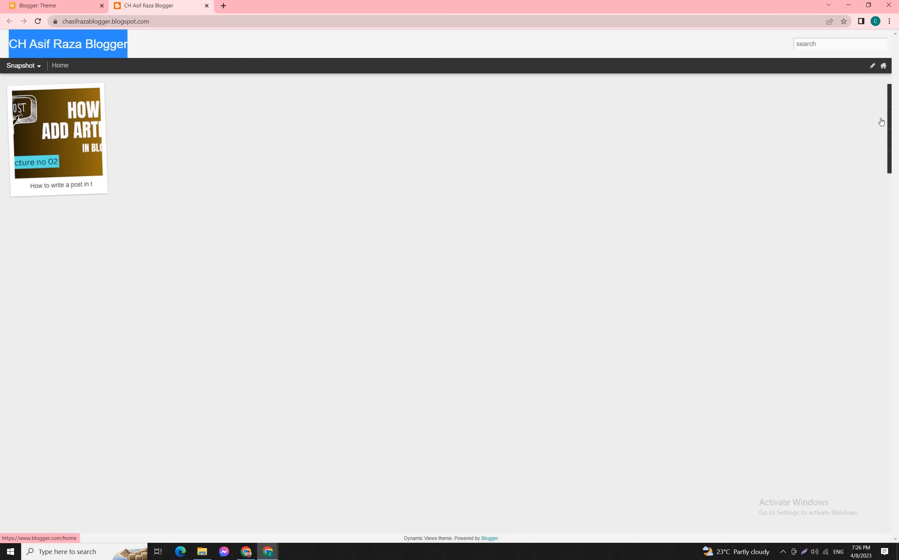
pyautogui.moveTo(881, 118)
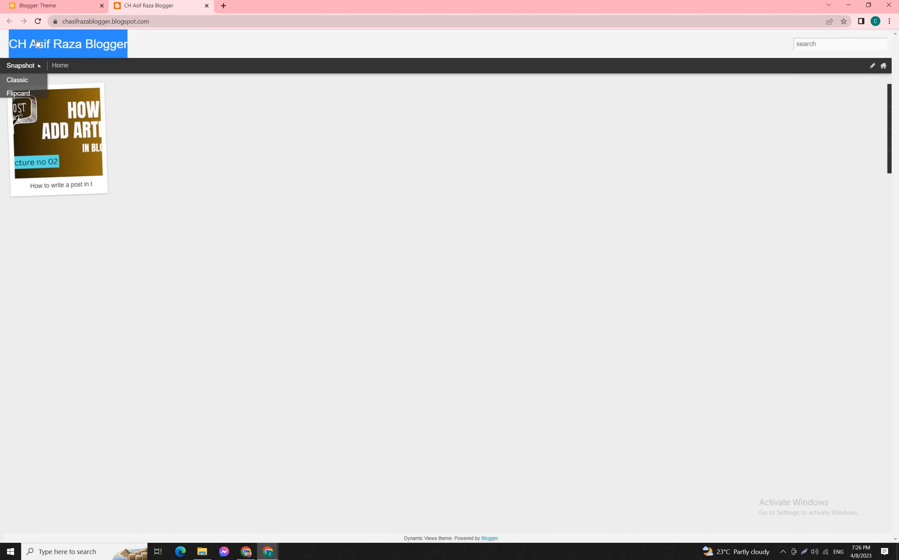
pyautogui.click(55, 11)
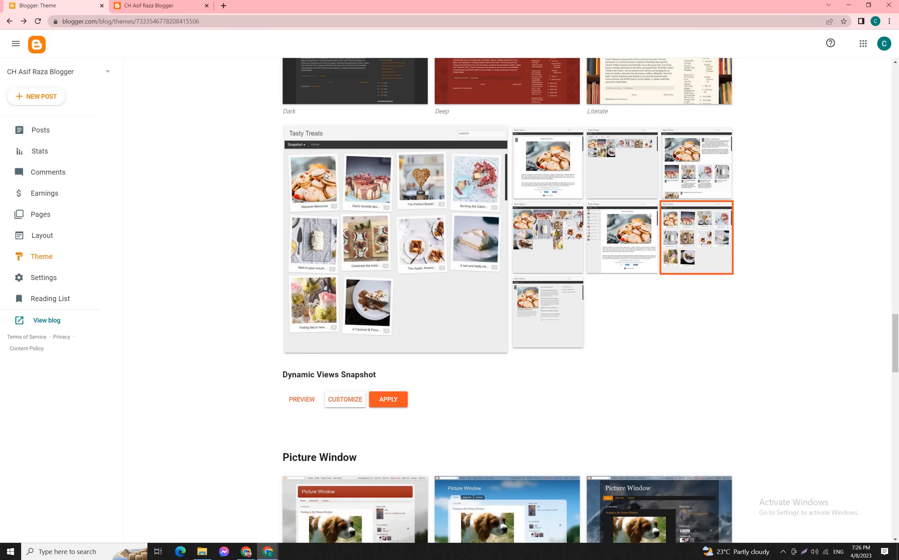
# - Apply the Technica theme from the Emporio collection to the blog, skipping the backup of the current theme
pyautogui.scroll(4, 324, 172)
pyautogui.scroll(15, 544, 198)
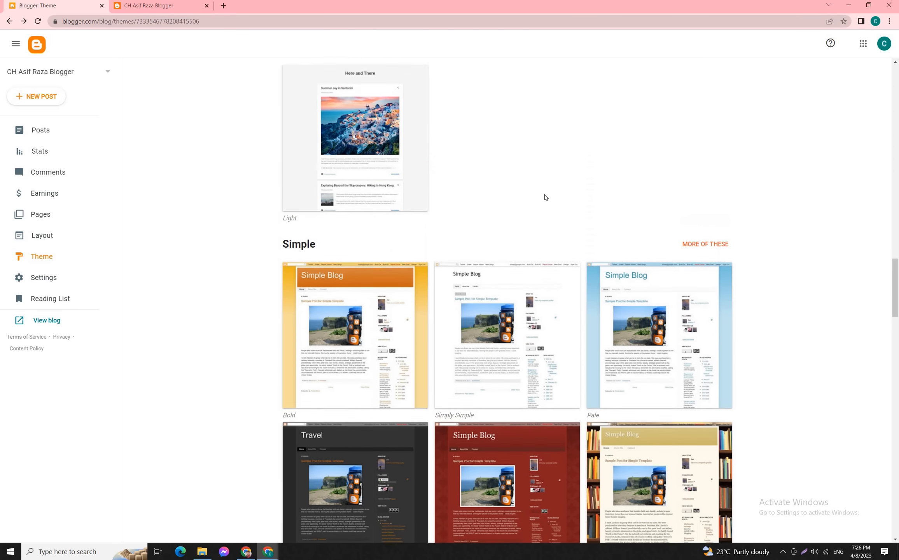
pyautogui.scroll(8, 533, 200)
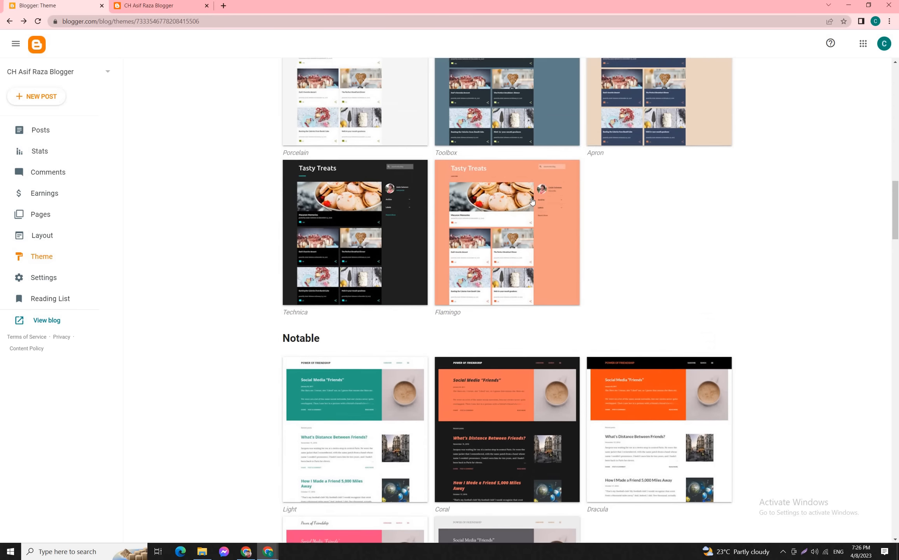
pyautogui.scroll(1, 349, 304)
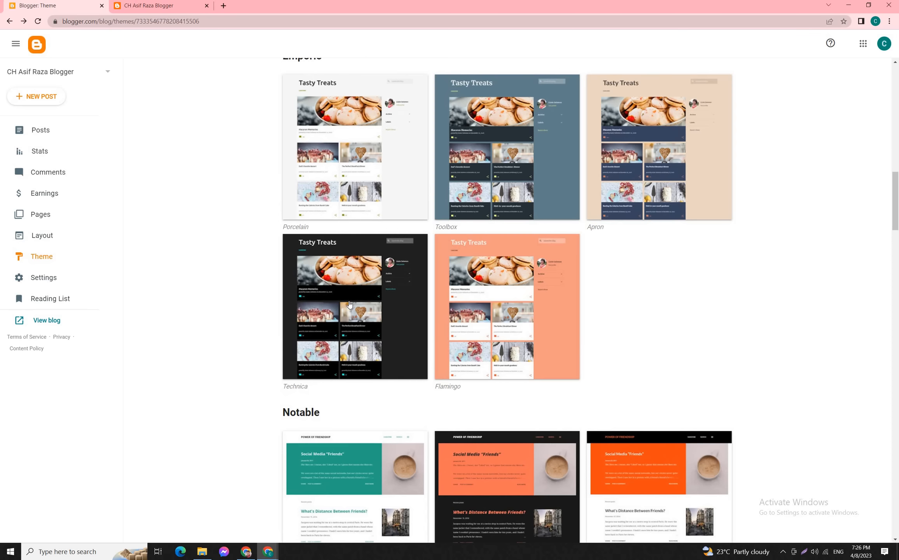
pyautogui.click(347, 306)
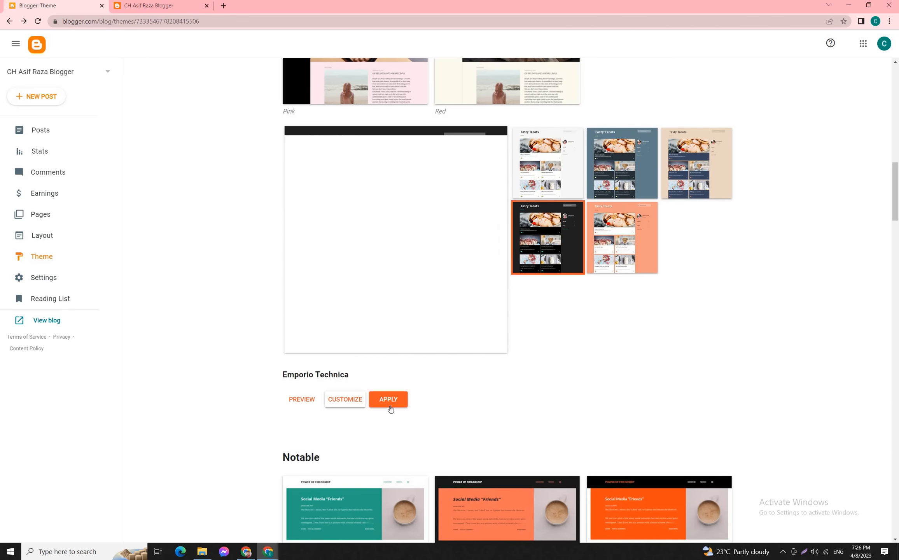
pyautogui.click(387, 400)
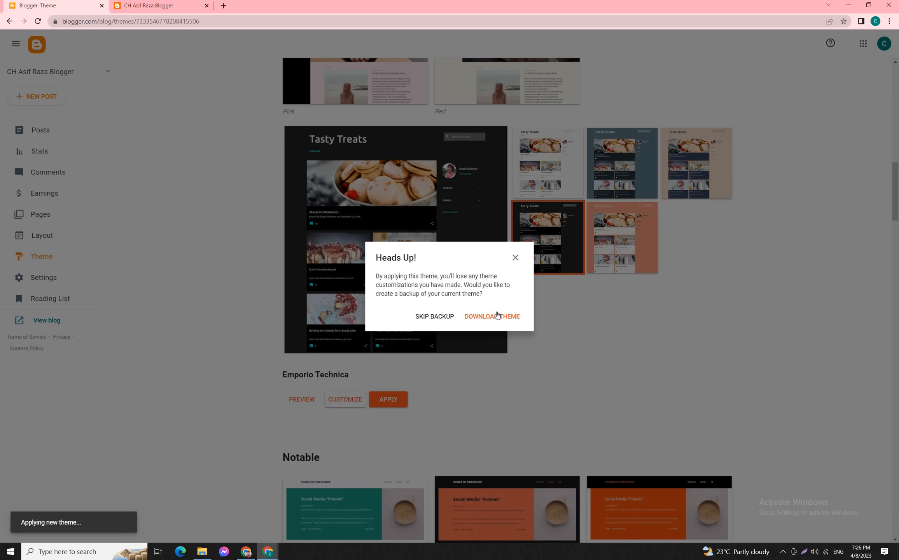
pyautogui.click(444, 316)
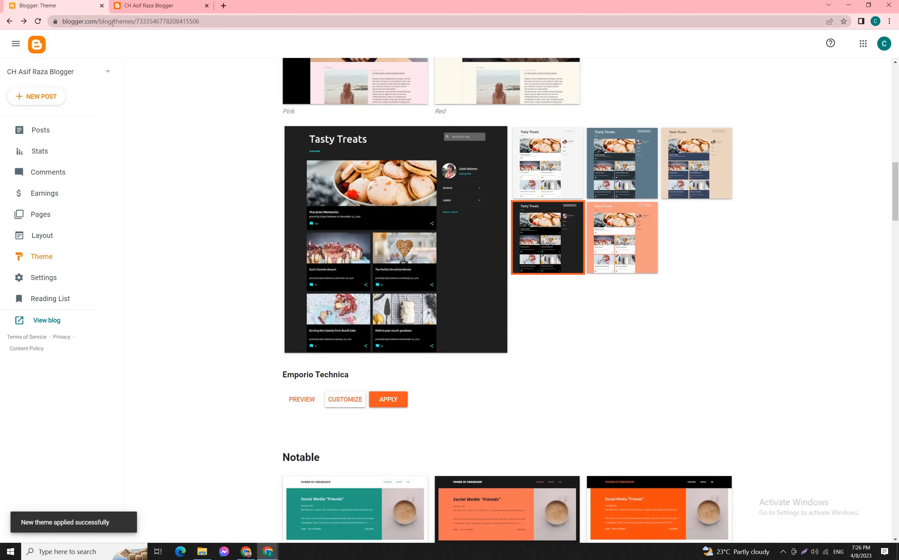
# - Reload the live blog to view it with the Emporio Technica theme, and return to the blog dashboard
pyautogui.click(120, 7)
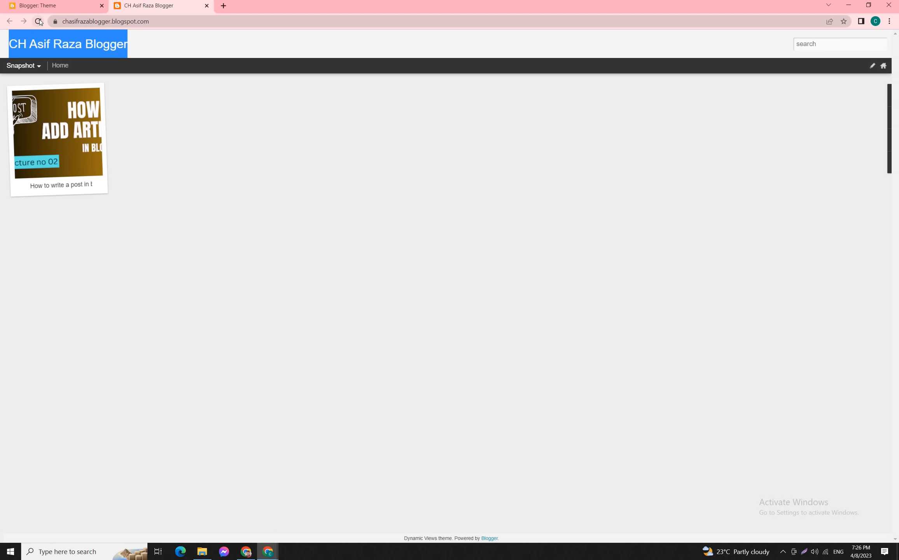
pyautogui.click(38, 21)
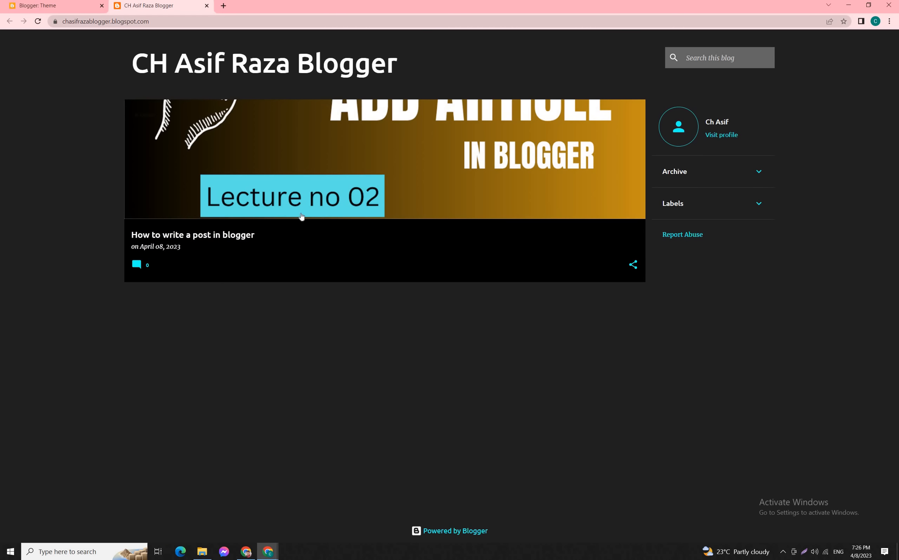
pyautogui.click(37, 8)
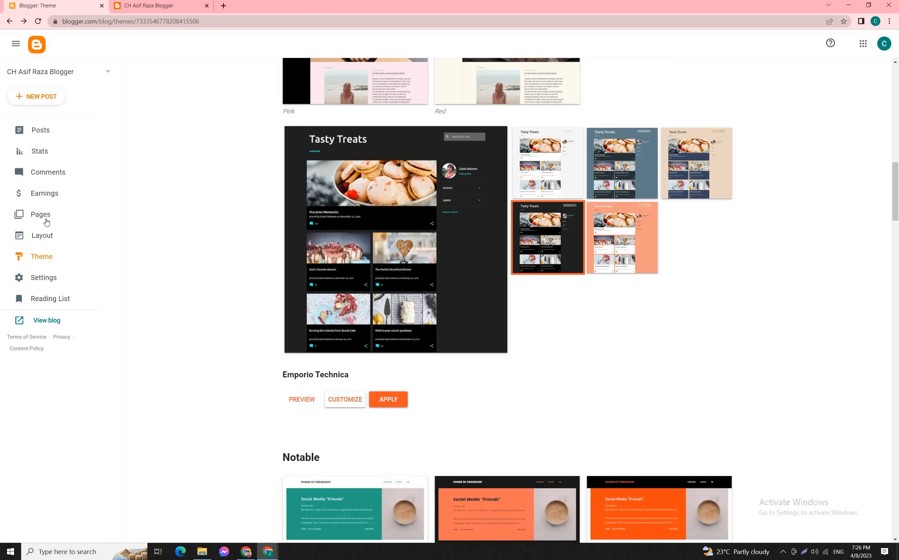
# - Go to the blog's layout, compare it with the live blog's title, and open the Header gadget for configuration
pyautogui.click(40, 233)
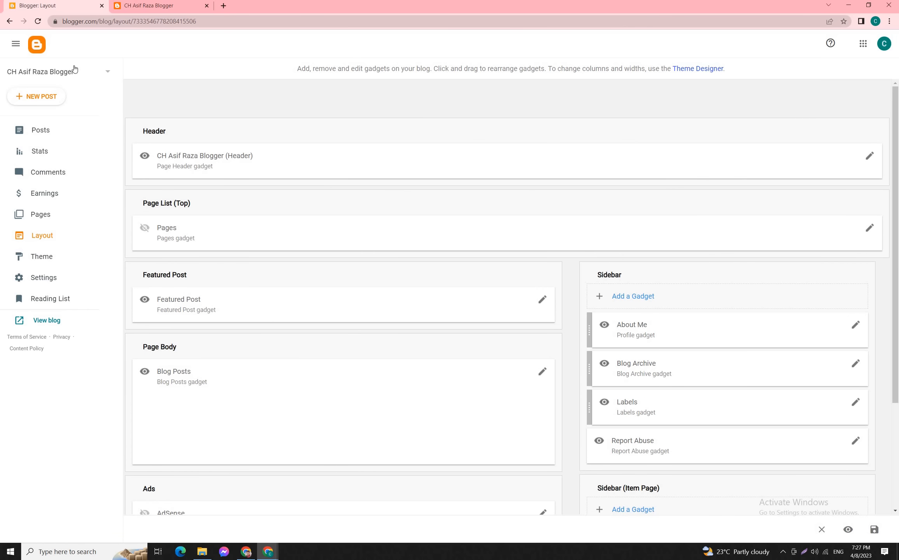
pyautogui.click(178, 10)
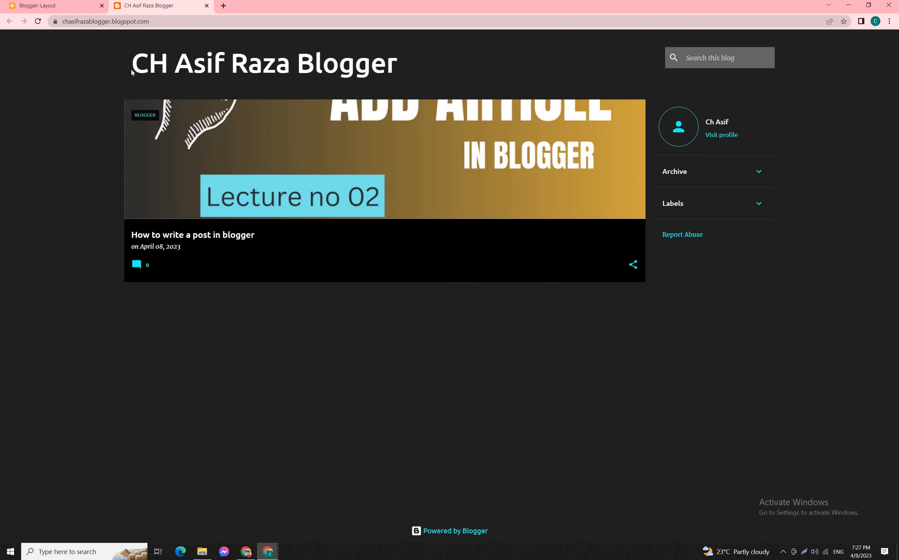
pyautogui.click(58, 5)
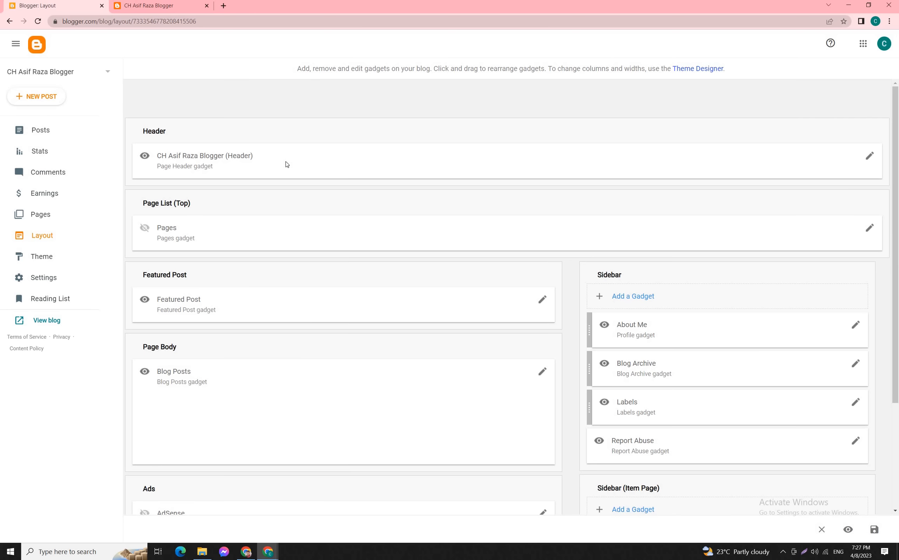
pyautogui.click(868, 156)
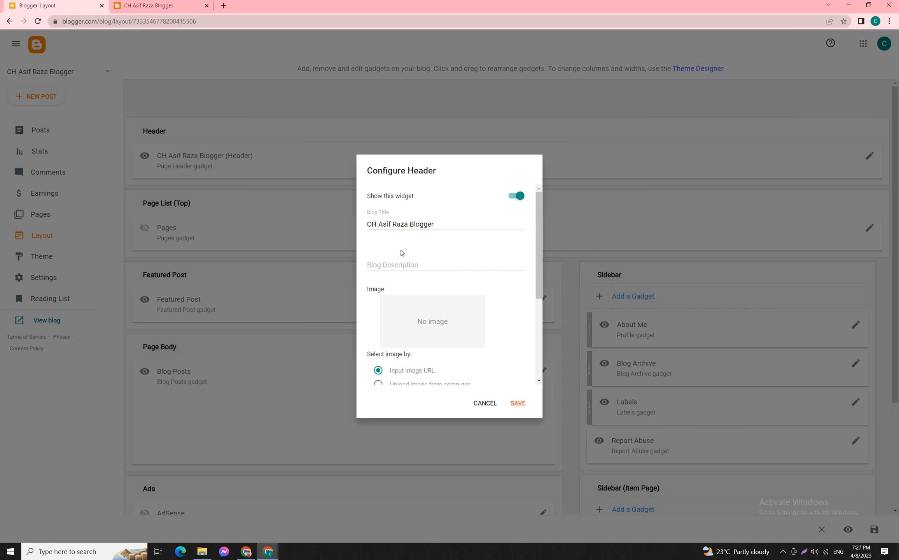
# - Examine the Header gadget's blog title, description and image source options
pyautogui.scroll(-3, 395, 261)
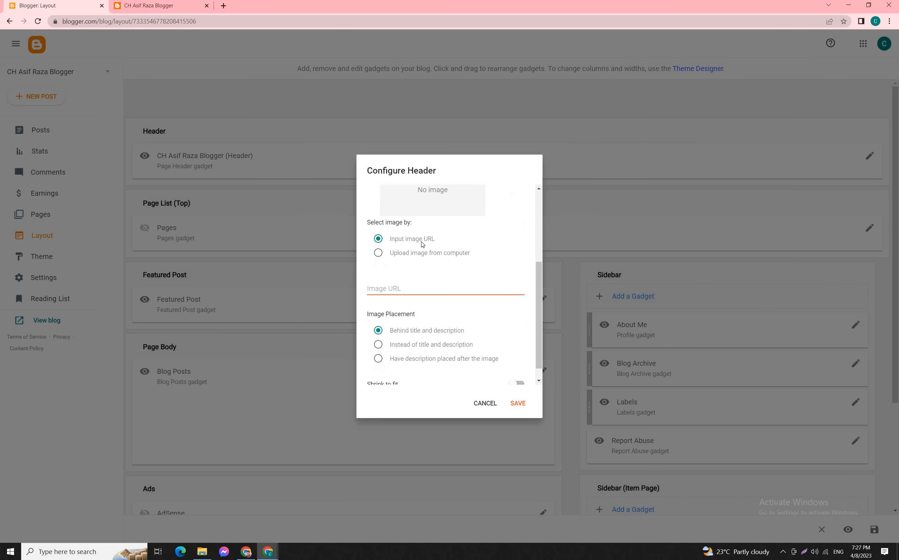
pyautogui.scroll(1, 419, 243)
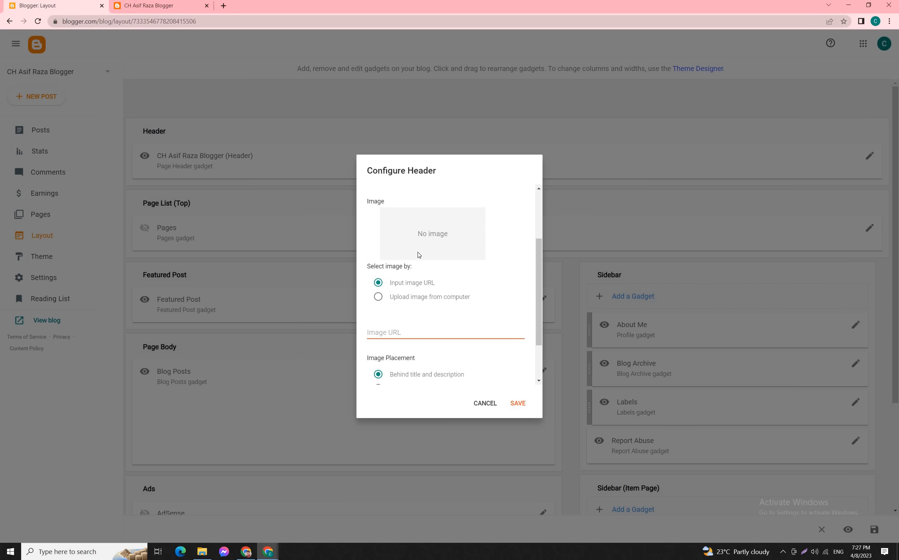
pyautogui.scroll(-2, 411, 274)
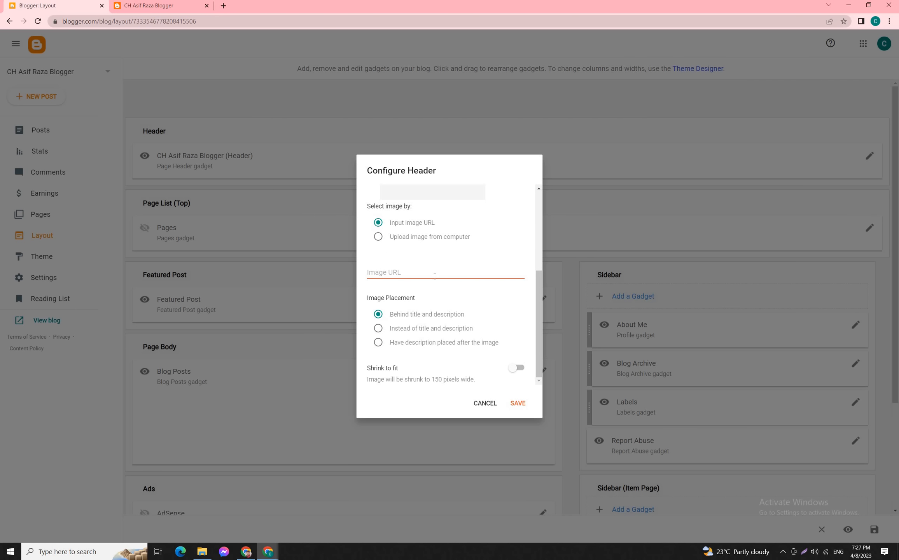
pyautogui.scroll(5, 435, 276)
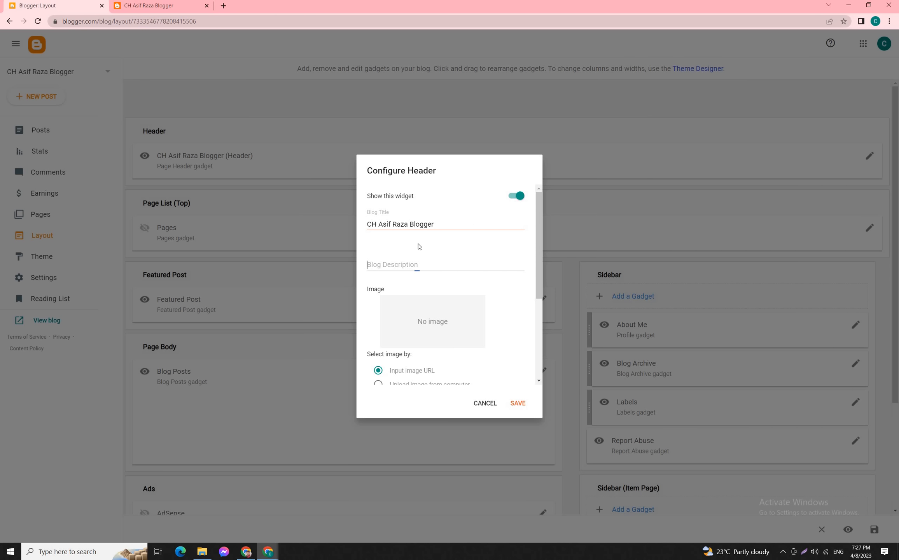
pyautogui.click(417, 263)
pyautogui.scroll(-4, 419, 297)
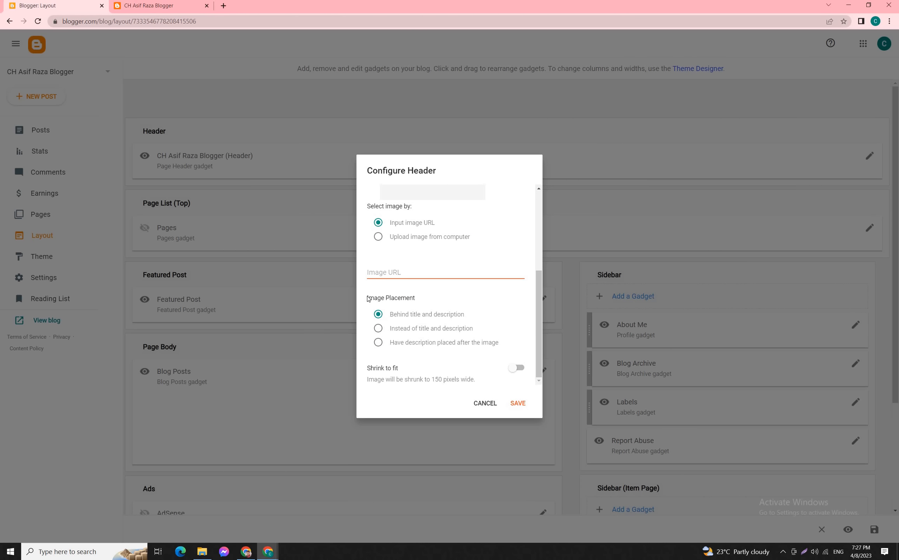
# - Try the header's image placement options, leave it at Behind title and description, review Shrink to fit, and save the Header gadget
pyautogui.moveTo(368, 299); pyautogui.dragTo(414, 295)
pyautogui.click(377, 272)
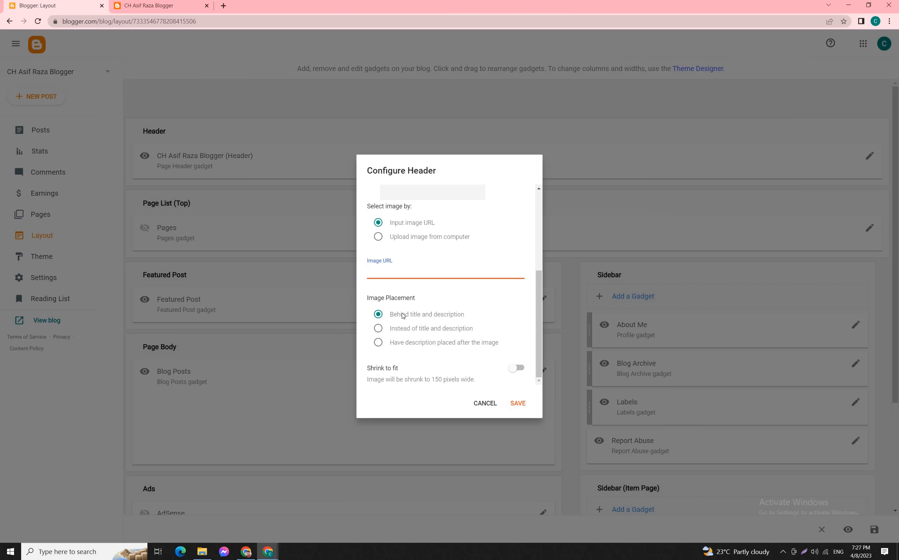
pyautogui.moveTo(466, 315); pyautogui.dragTo(411, 346)
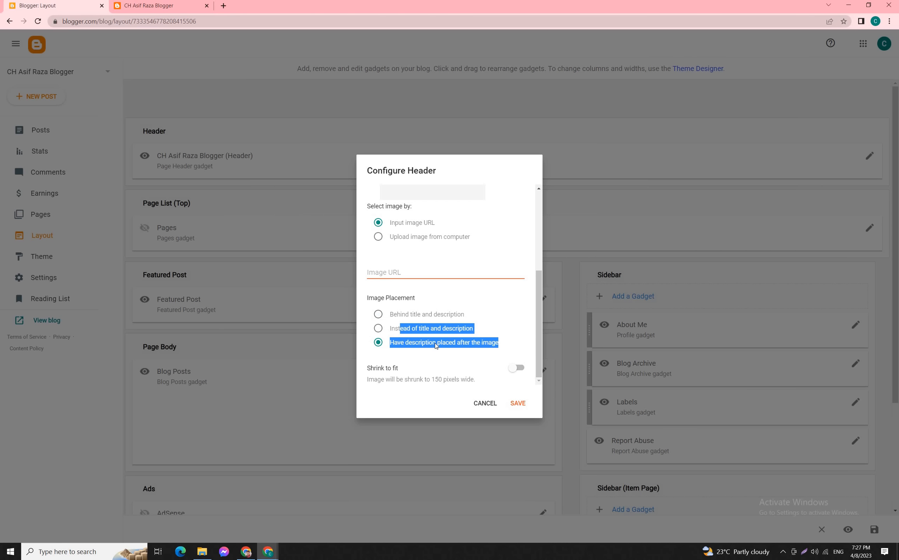
pyautogui.click(408, 346)
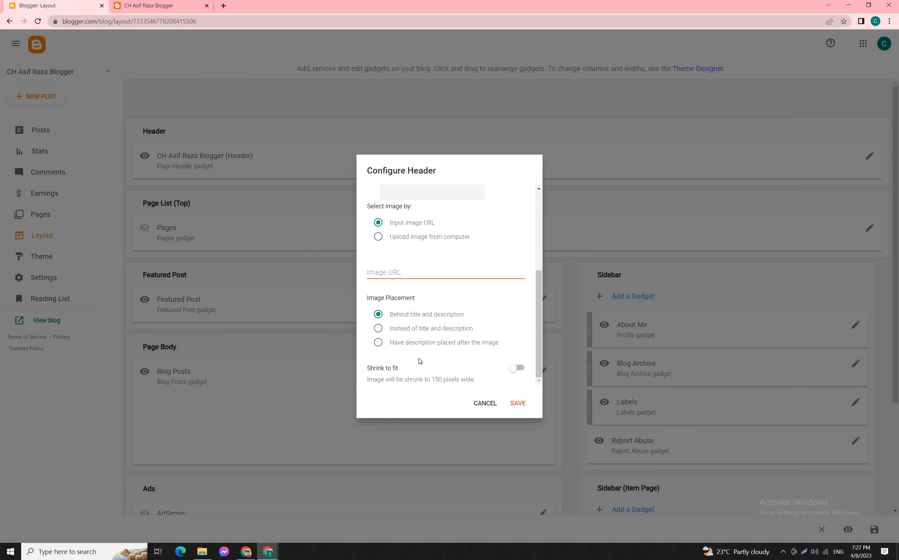
pyautogui.moveTo(402, 380)
pyautogui.mouseDown()
pyautogui.moveTo(482, 381)
pyautogui.moveTo(412, 377)
pyautogui.mouseUp()
pyautogui.click(465, 380)
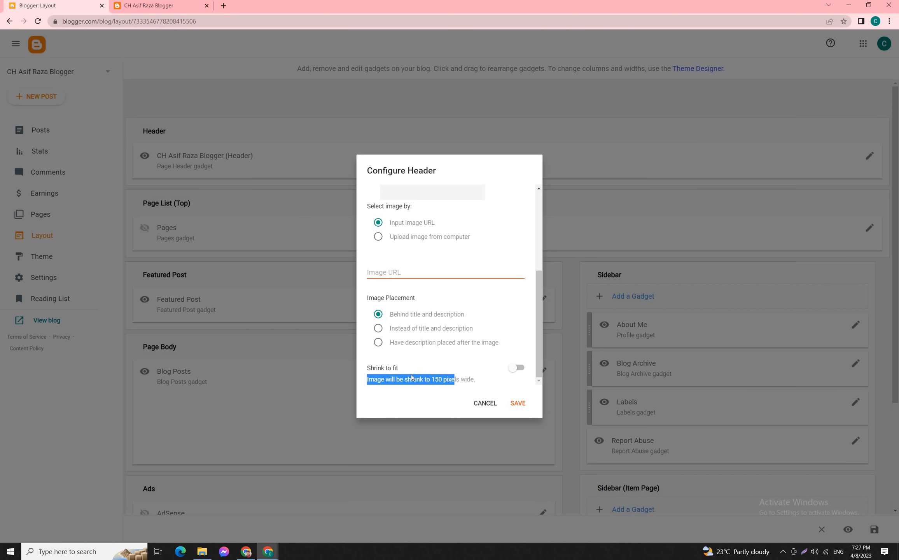
pyautogui.click(511, 403)
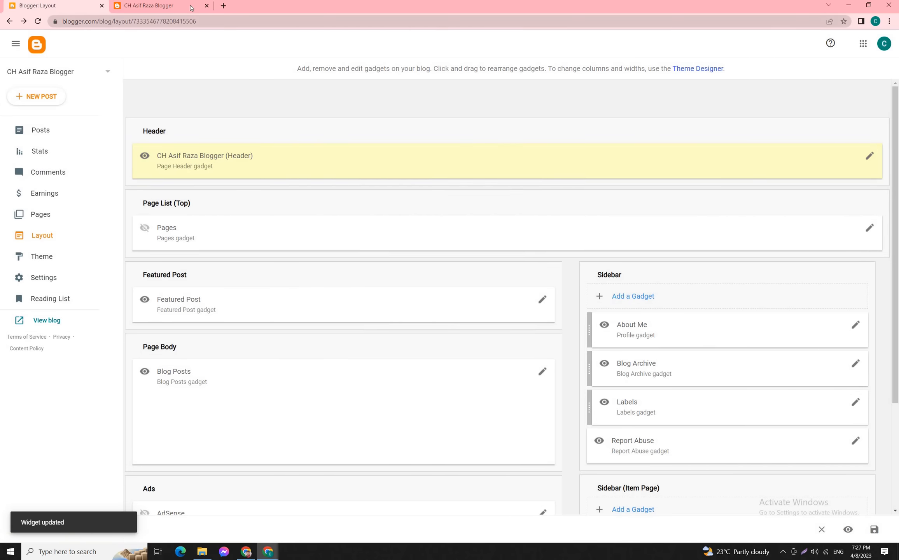
# - View the blog title on the live blog and return to the layout page
pyautogui.click(187, 7)
pyautogui.moveTo(132, 72); pyautogui.dragTo(400, 76)
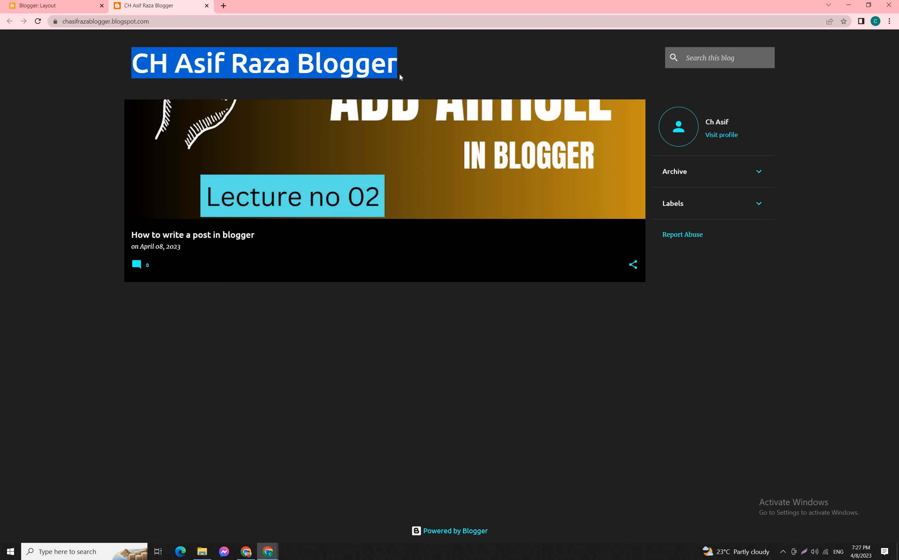
pyautogui.click(203, 69)
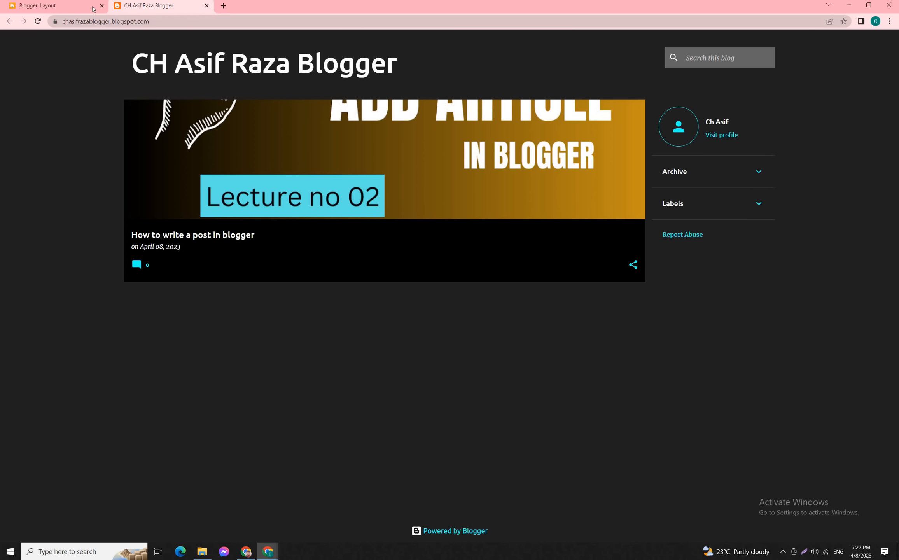
pyautogui.click(47, 5)
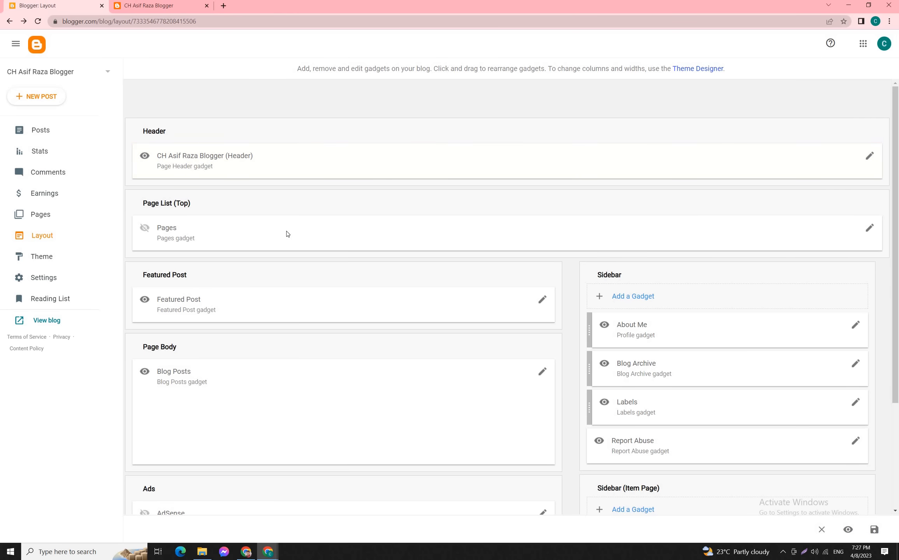
# - Add an "About US" item with its page URL to the Pages gadget under Page List (Top), and save the gadget
pyautogui.click(869, 227)
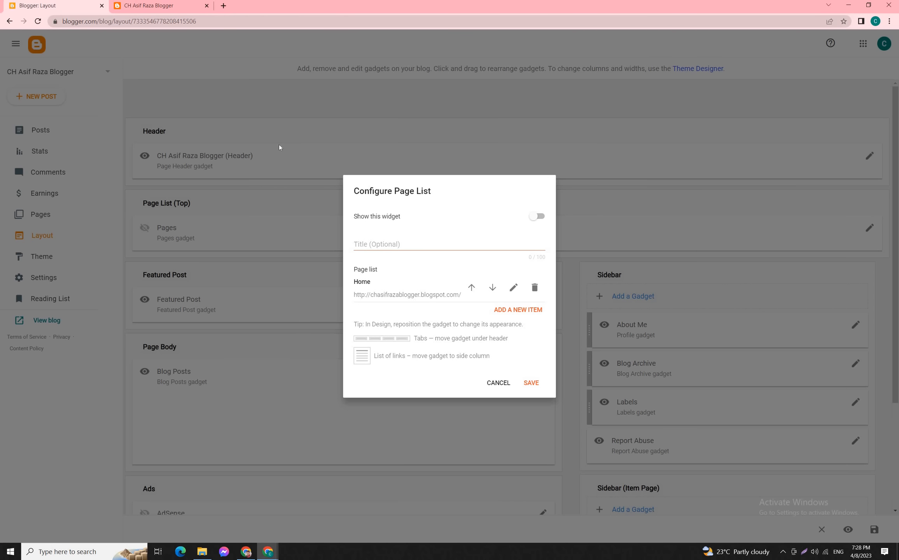
pyautogui.click(186, 9)
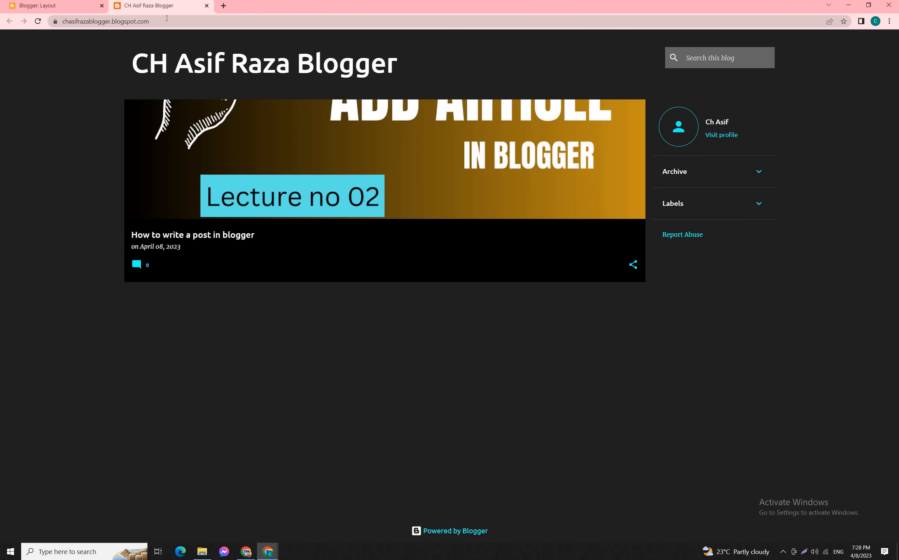
pyautogui.click(85, 6)
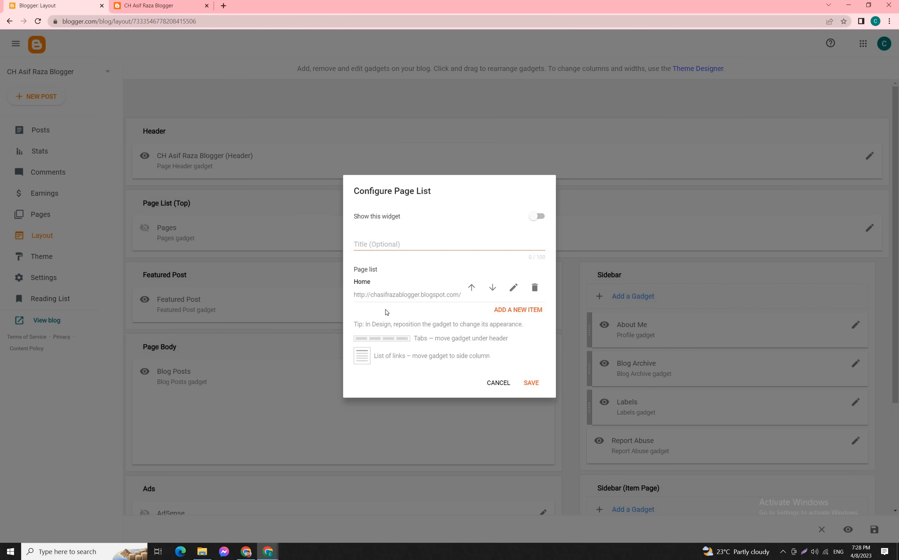
pyautogui.click(509, 311)
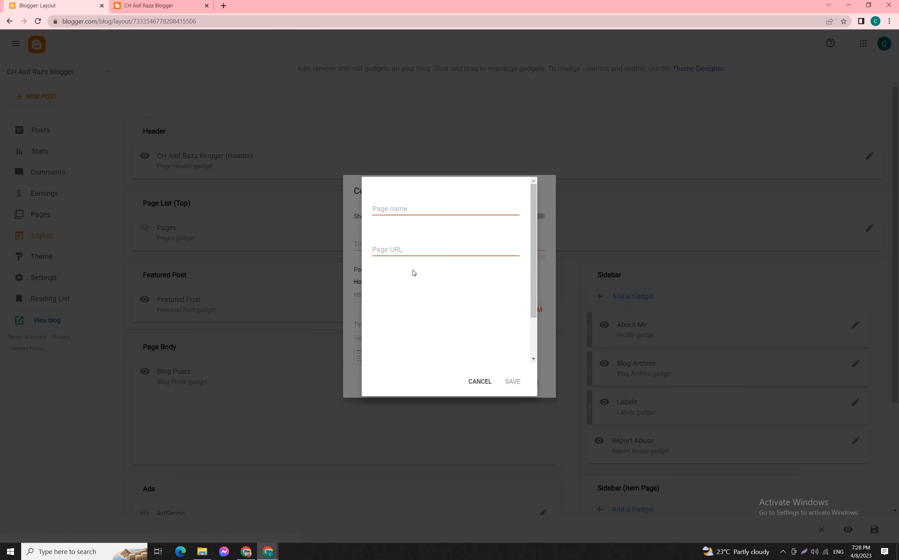
pyautogui.click(408, 212)
pyautogui.click(400, 255)
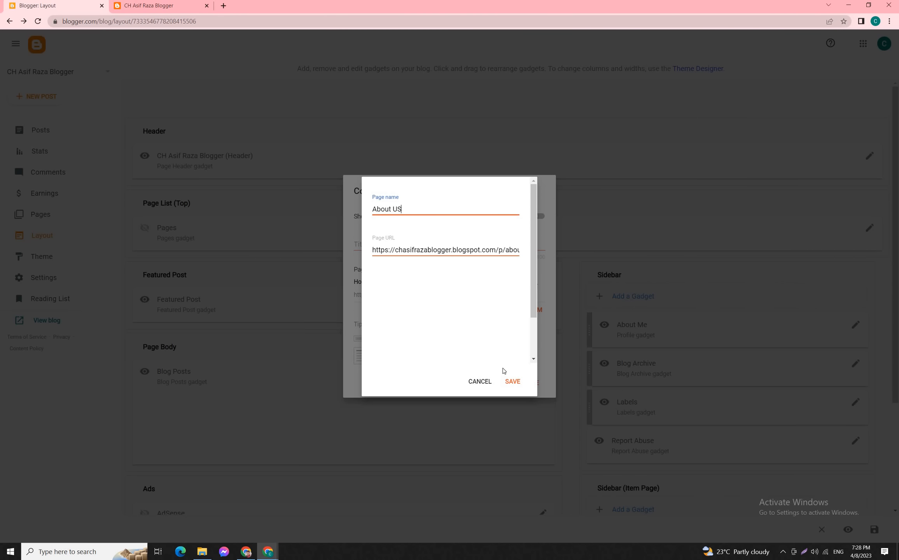
pyautogui.click(512, 381)
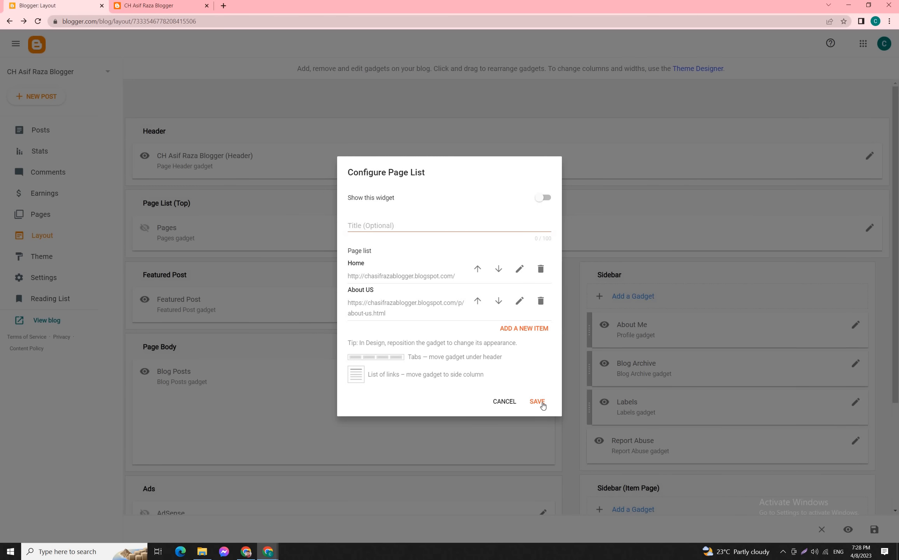
pyautogui.click(542, 403)
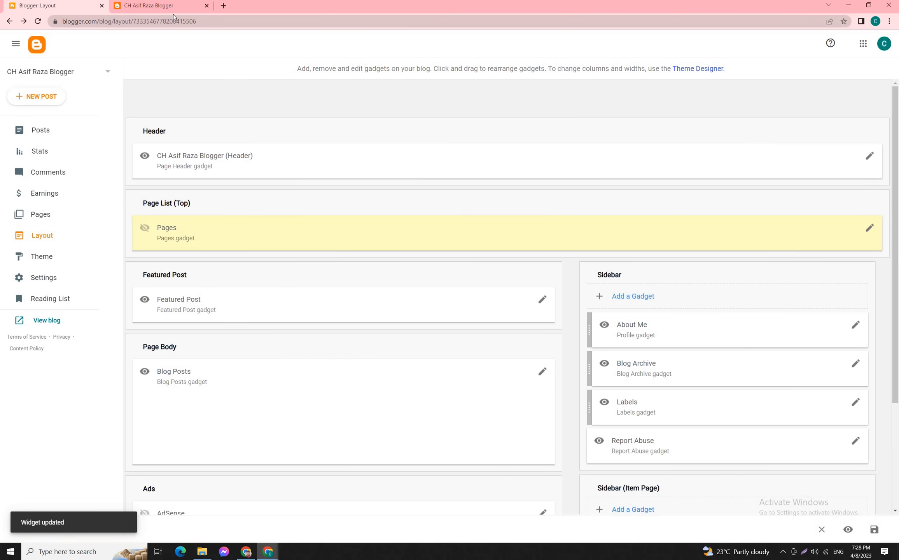
# - Compare the live blog with the layout's Page List and Featured Post sections, and return to the layout
pyautogui.click(145, 10)
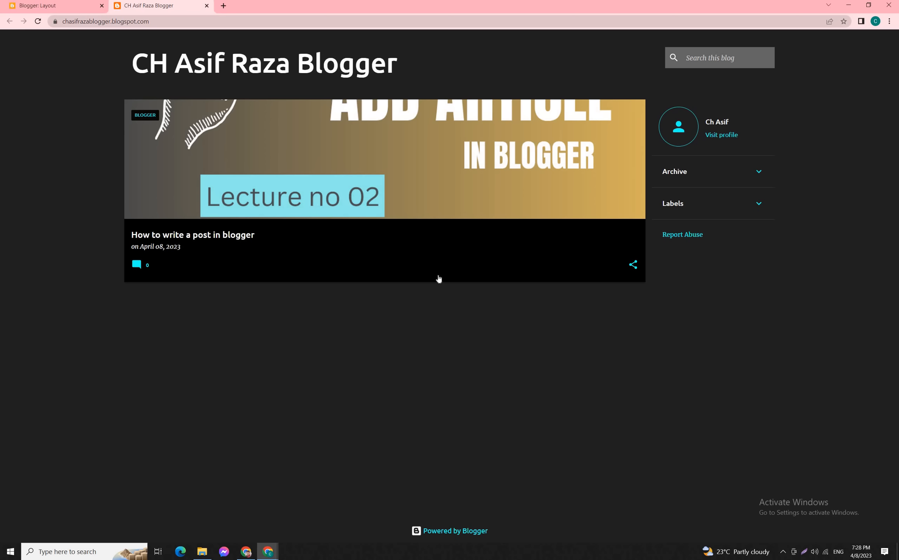
pyautogui.click(31, 6)
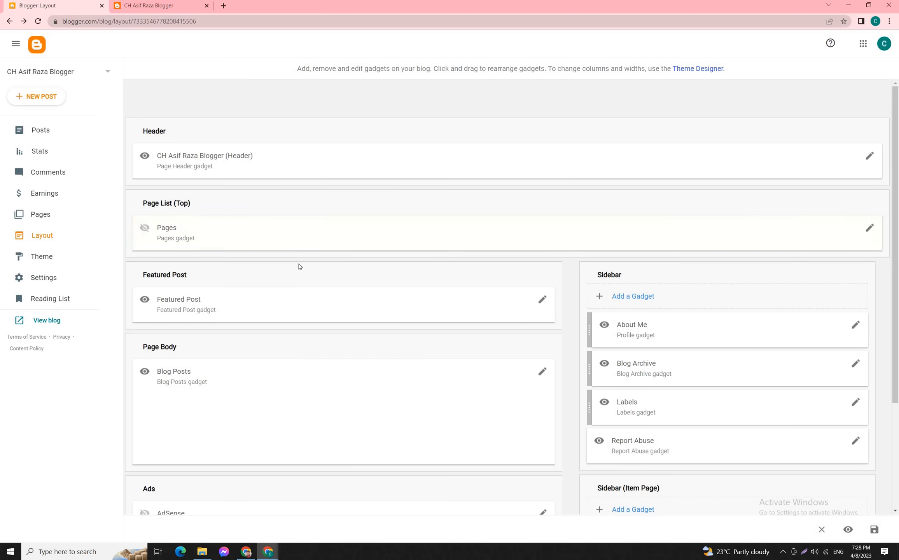
pyautogui.scroll(-1, 272, 271)
pyautogui.scroll(-2, 271, 268)
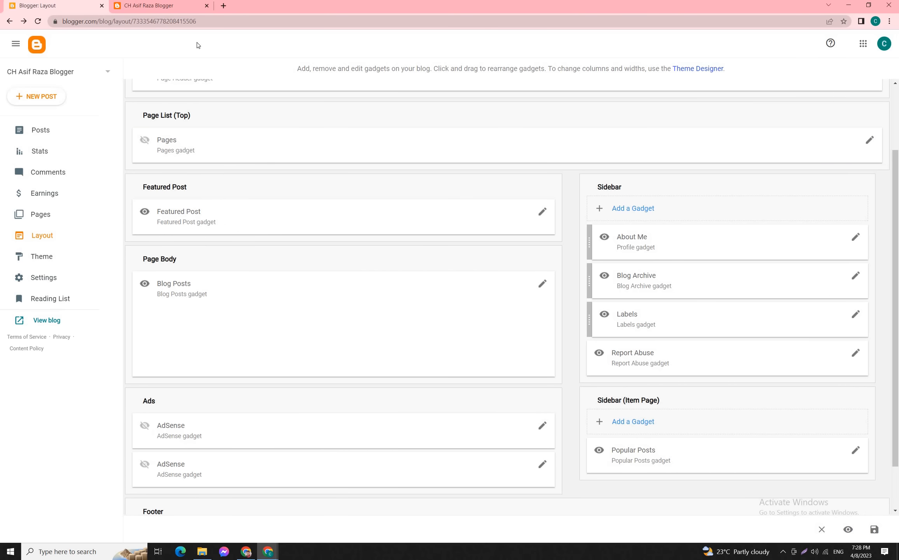
pyautogui.click(170, 11)
pyautogui.click(77, 9)
# - Open the Featured Post gadget and examine its Show post title and Show text snippet options against the live blog
pyautogui.click(542, 212)
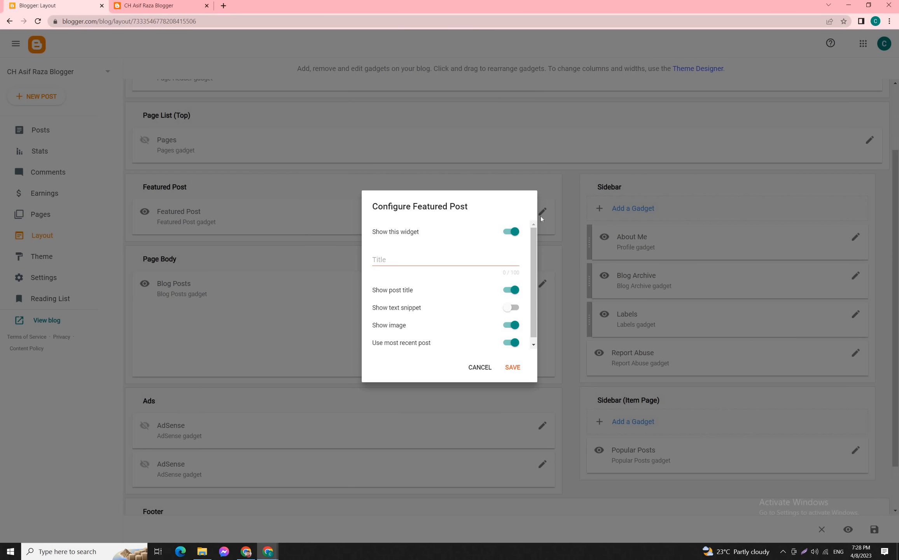
pyautogui.moveTo(421, 292); pyautogui.dragTo(379, 291)
pyautogui.click(171, 5)
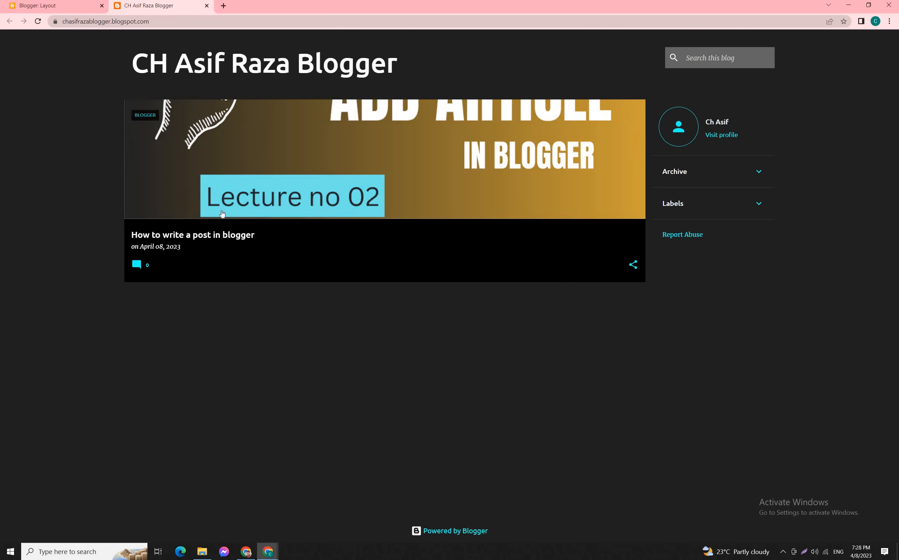
pyautogui.click(39, 5)
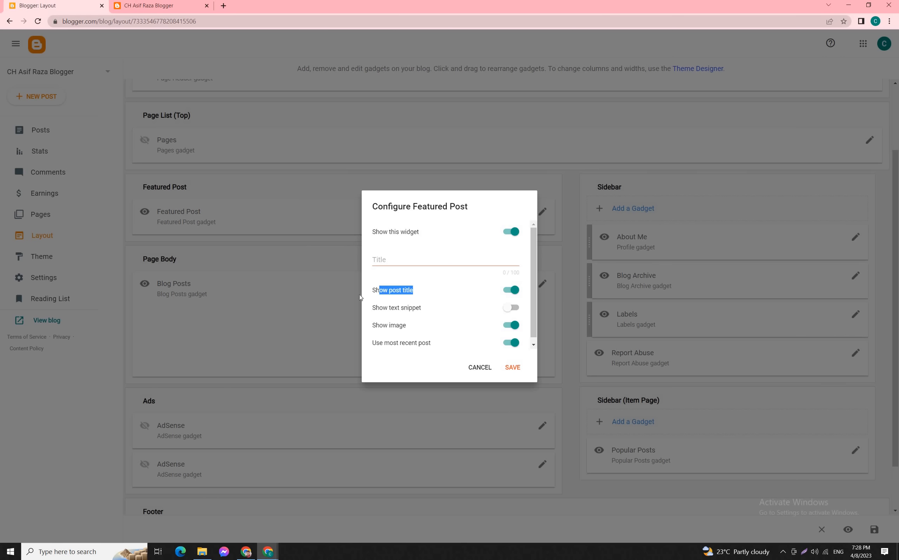
pyautogui.moveTo(377, 307); pyautogui.dragTo(411, 309)
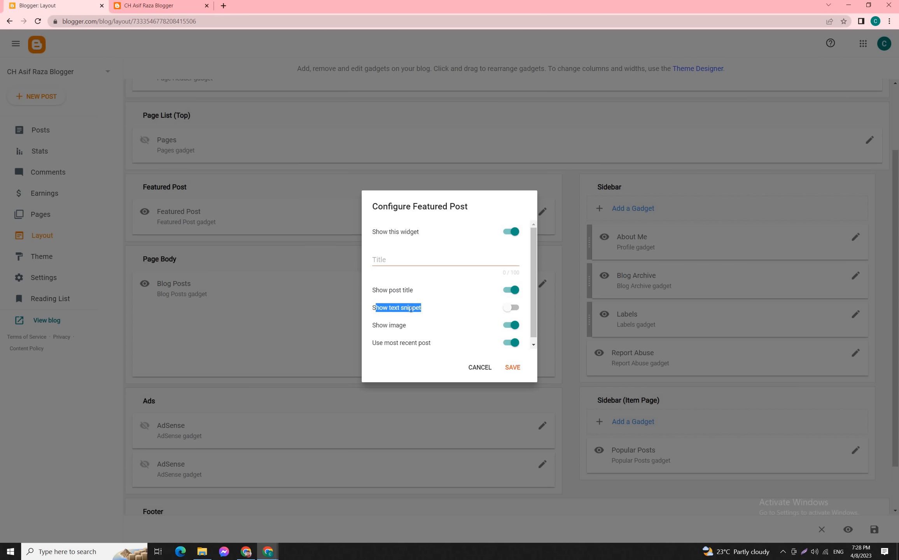
pyautogui.click(411, 310)
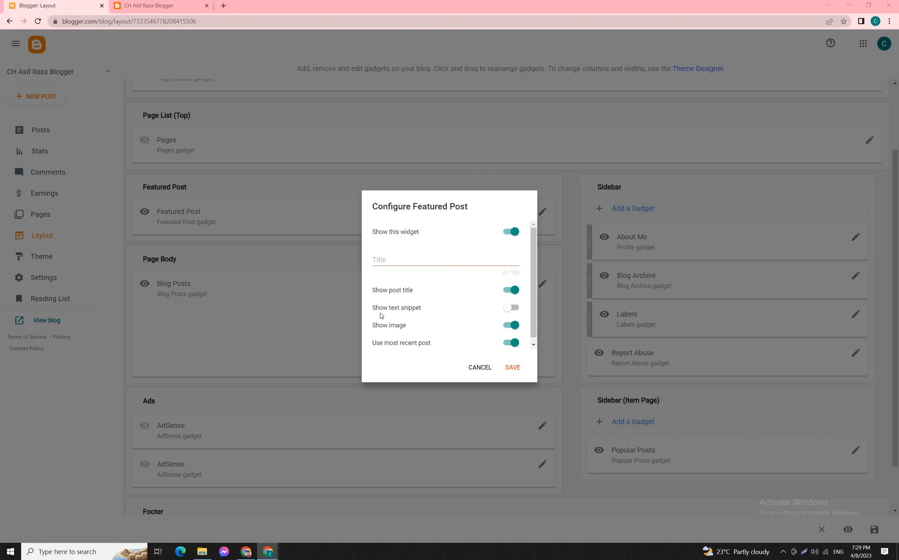
# - Turn on Show text snippet, save the Featured Post gadget, and check the reloaded live blog
pyautogui.click(506, 310)
pyautogui.click(507, 367)
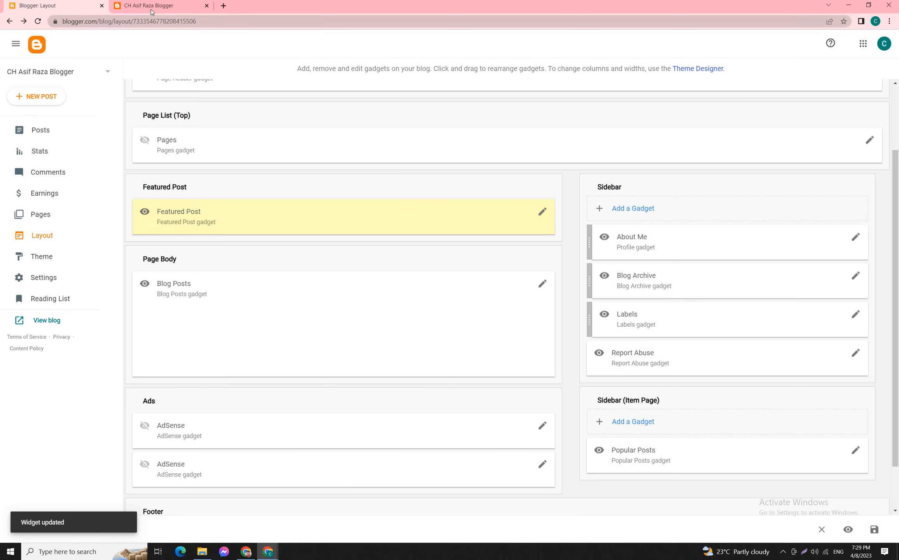
pyautogui.click(152, 12)
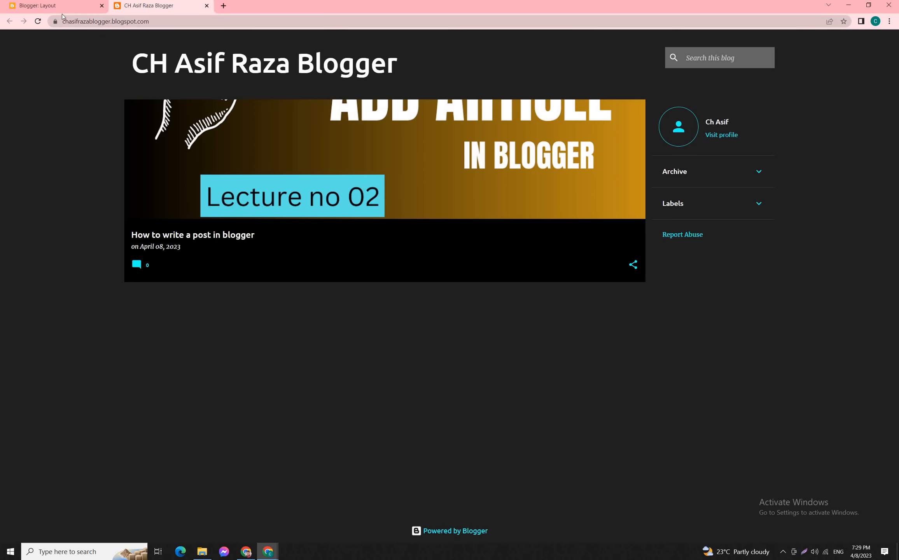
pyautogui.click(37, 21)
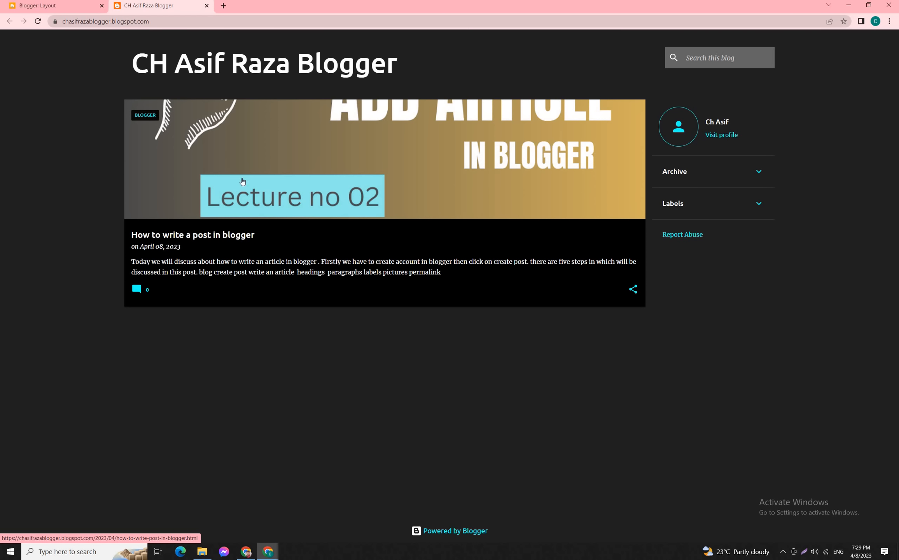
pyautogui.click(52, 6)
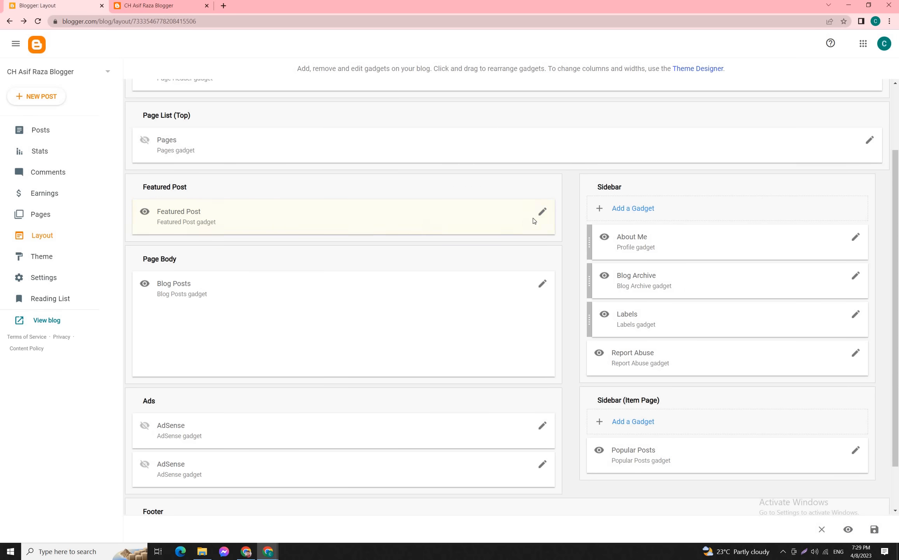
# - Turn off the Featured Post gadget's text snippet, try selecting "How to write a post in blogger", restore Use most recent post, and save
pyautogui.click(542, 212)
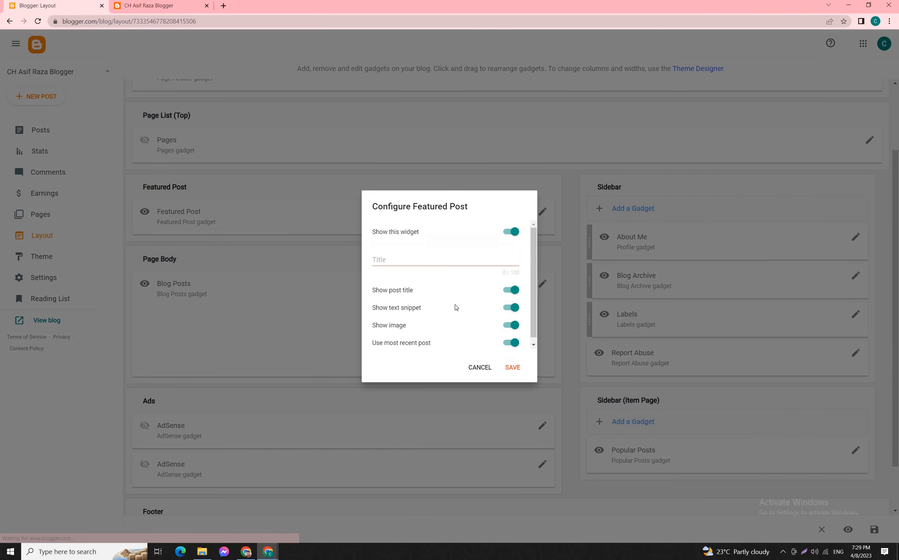
pyautogui.click(513, 308)
pyautogui.click(511, 343)
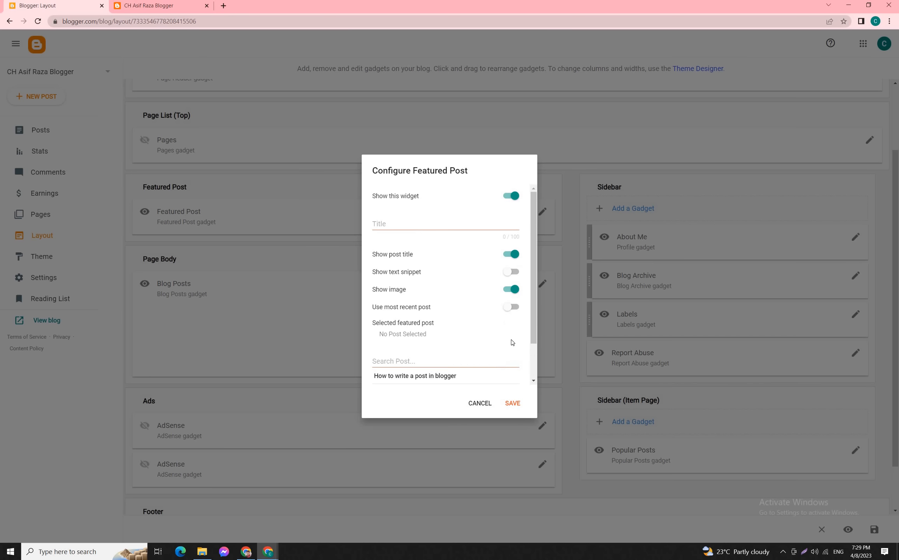
pyautogui.click(410, 374)
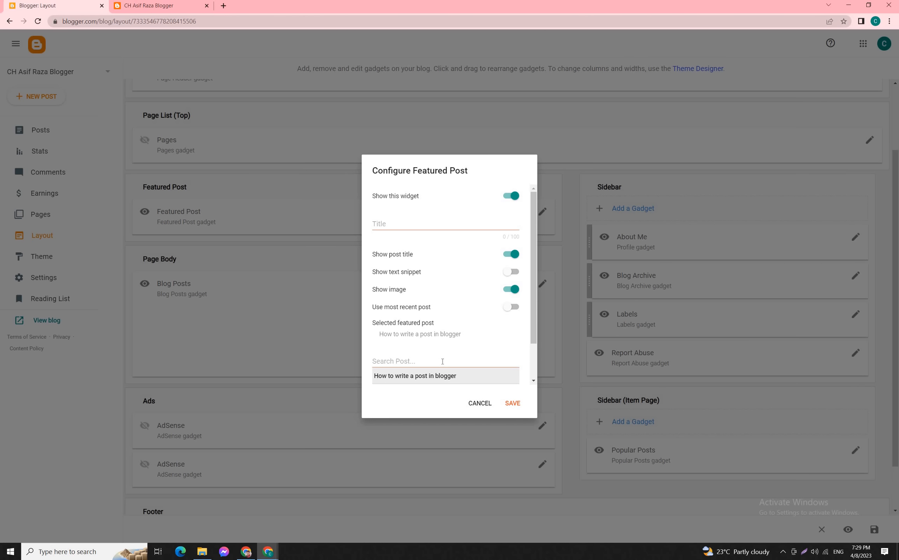
pyautogui.moveTo(376, 334); pyautogui.dragTo(469, 338)
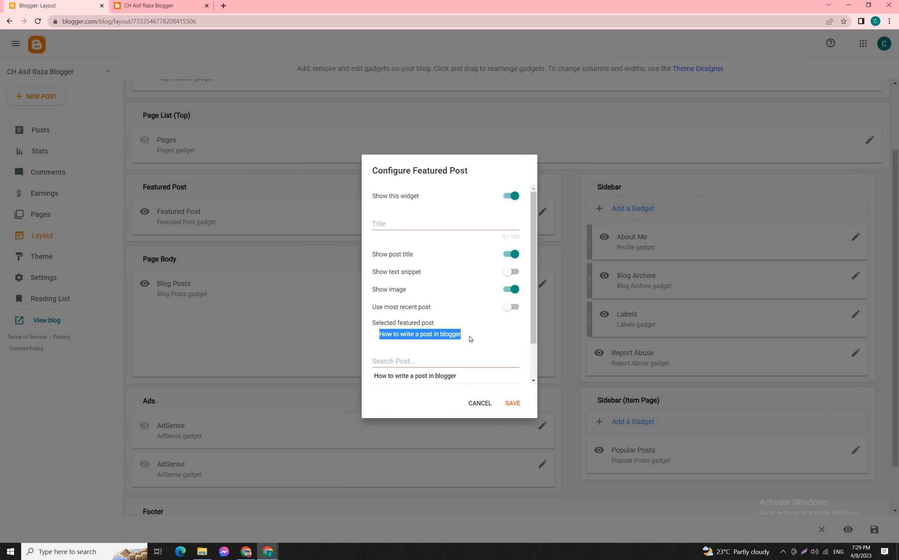
pyautogui.click(470, 339)
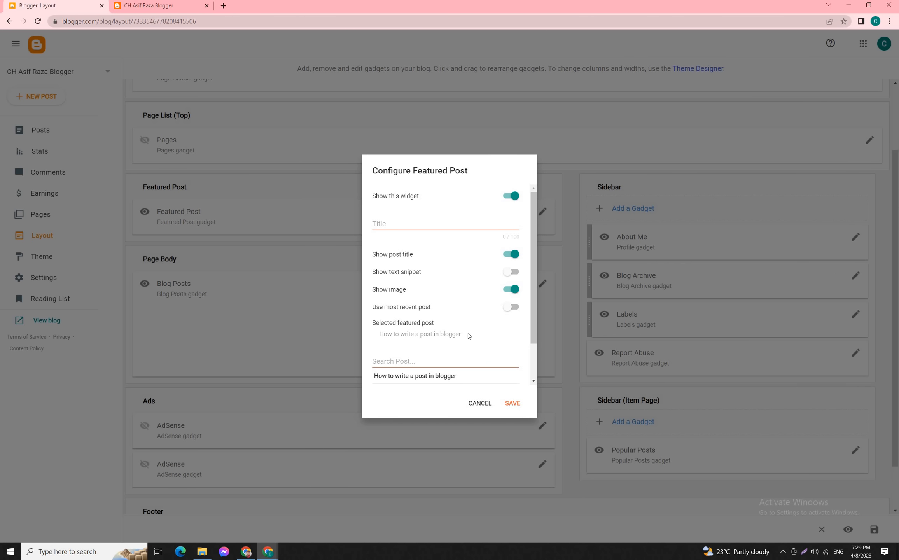
pyautogui.click(506, 311)
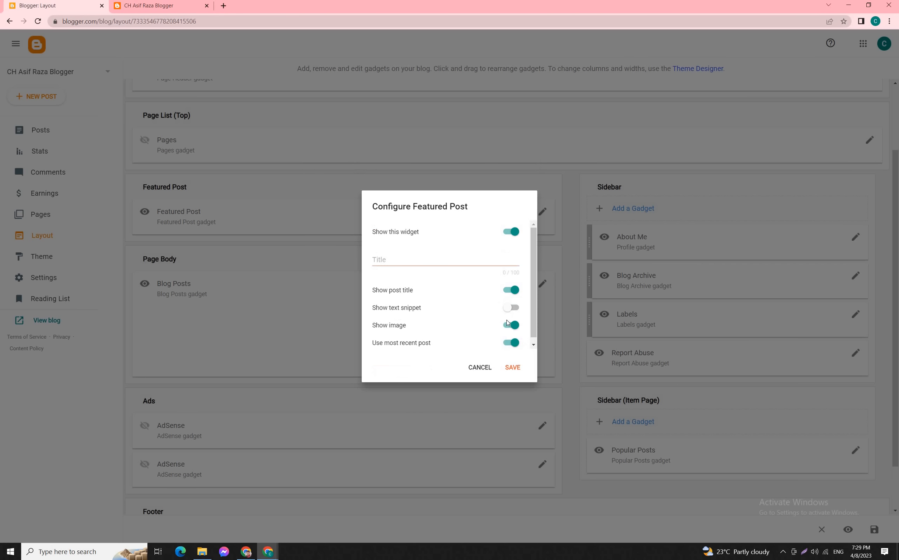
pyautogui.click(510, 368)
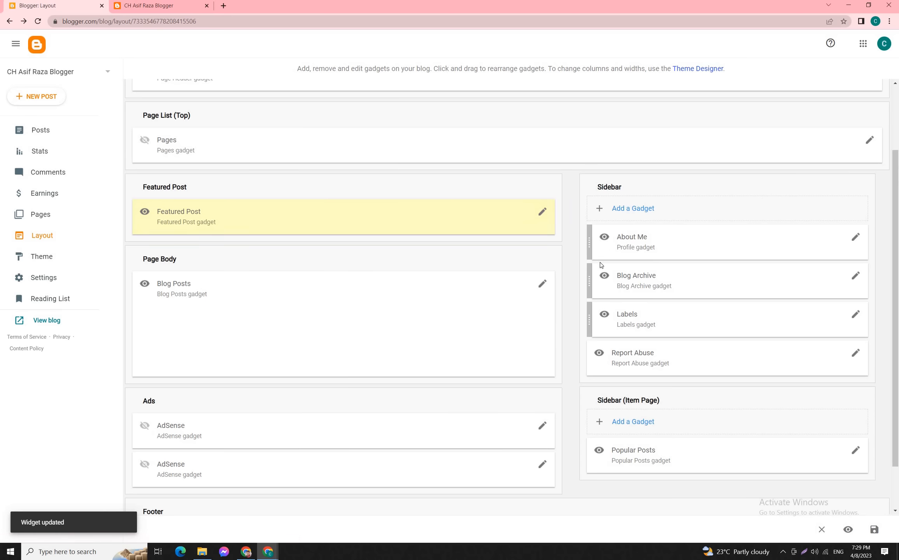
# - Open the Blog Posts gadget and examine its main-page post count and post page link text, comparing with the live blog
pyautogui.click(541, 284)
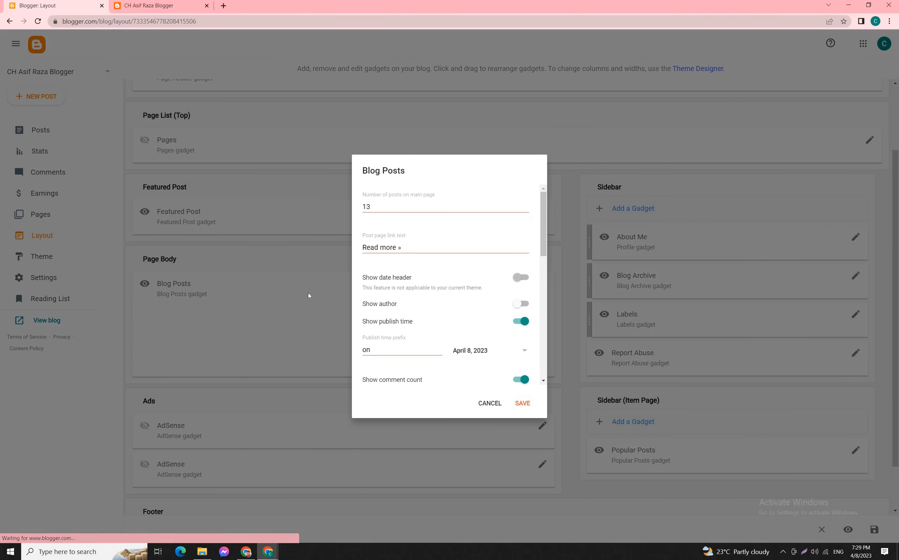
pyautogui.scroll(-3, 391, 227)
pyautogui.scroll(3, 386, 229)
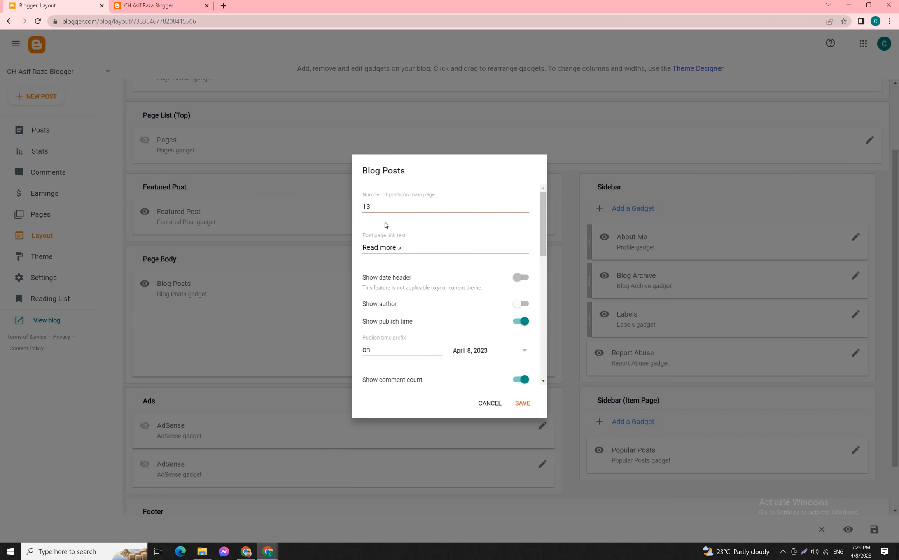
pyautogui.click(389, 209)
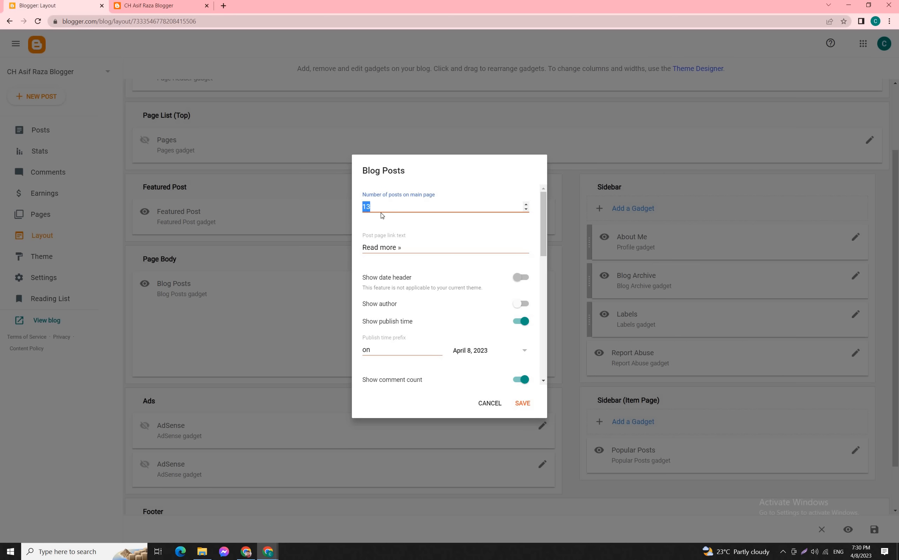
pyautogui.click(382, 216)
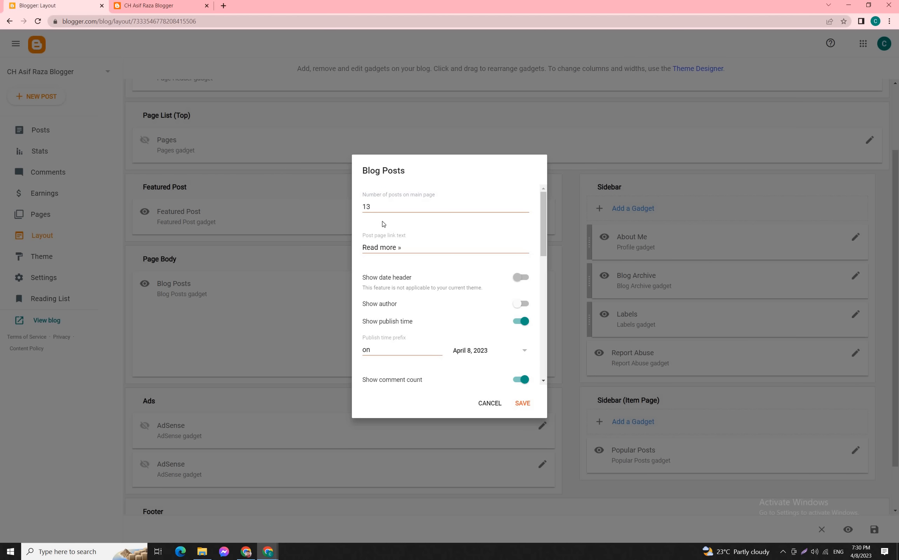
pyautogui.click(395, 247)
pyautogui.click(153, 9)
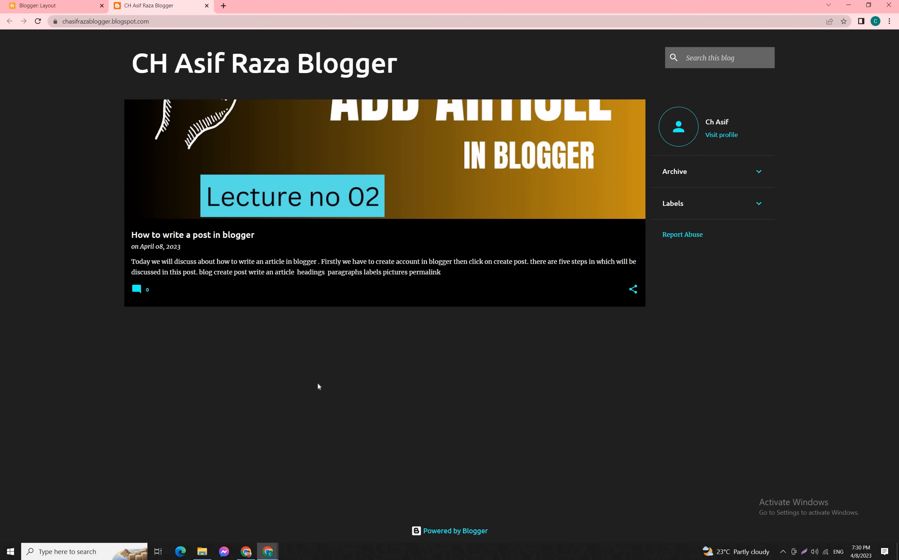
pyautogui.click(48, 5)
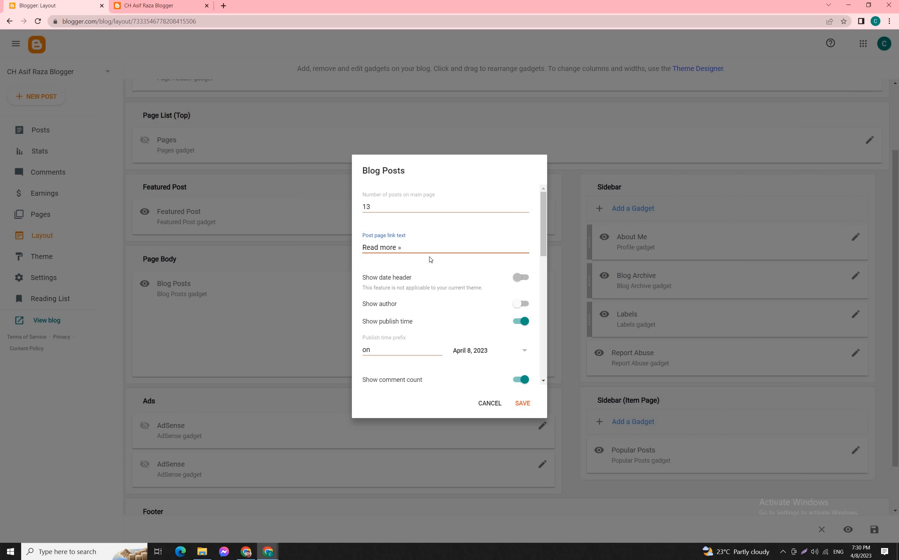
# - Try the Show date header and Show author options in the Blog Posts gadget, inspect the author format, and leave Show author off
pyautogui.click(518, 281)
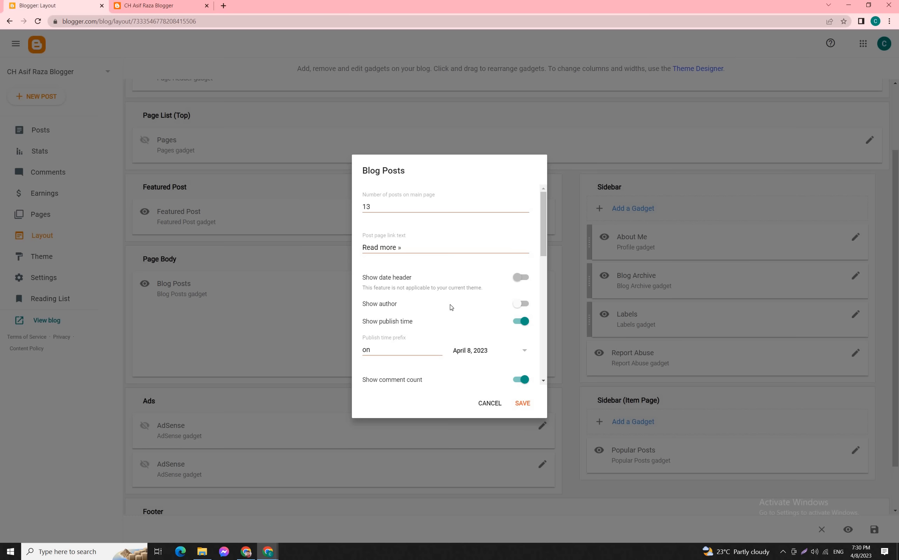
pyautogui.moveTo(367, 302); pyautogui.dragTo(377, 303)
pyautogui.click(516, 305)
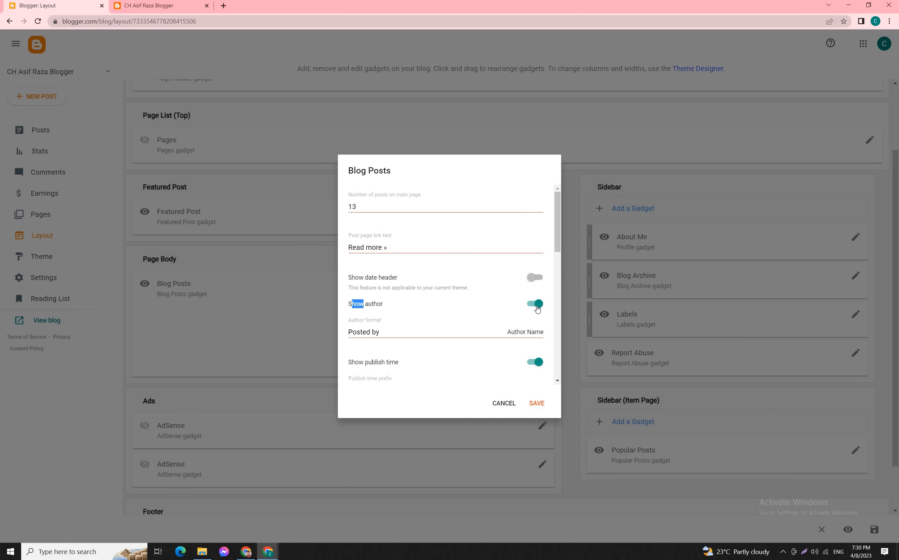
pyautogui.click(538, 306)
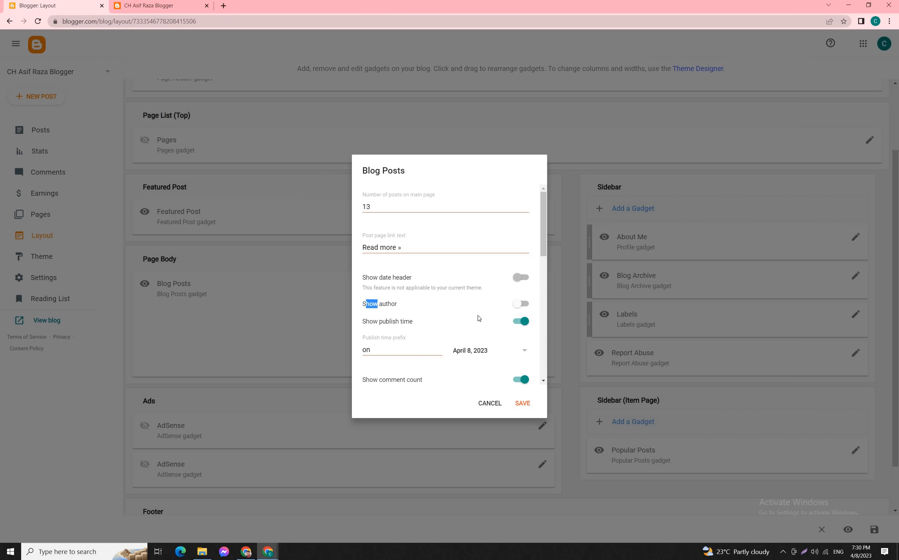
pyautogui.click(517, 305)
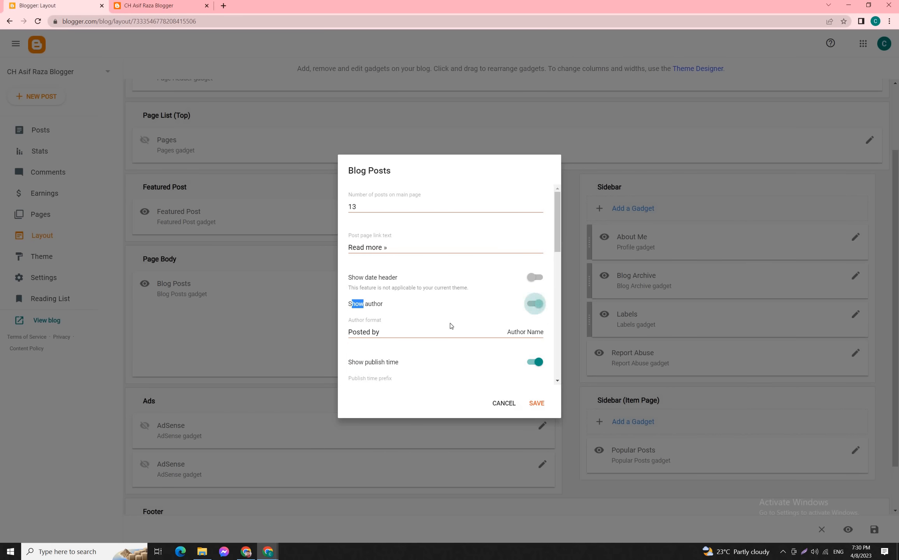
pyautogui.tripleClick(400, 332)
pyautogui.click(521, 335)
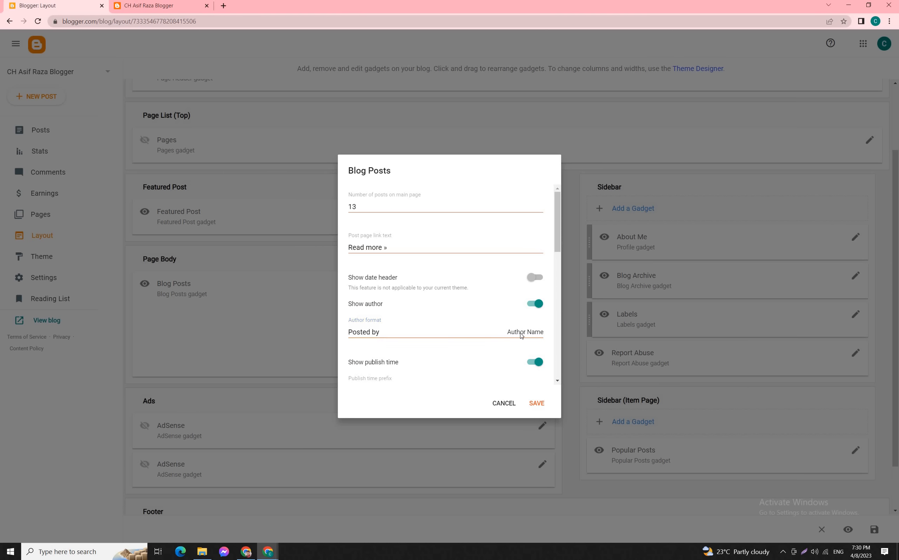
pyautogui.click(441, 334)
pyautogui.scroll(-2, 481, 320)
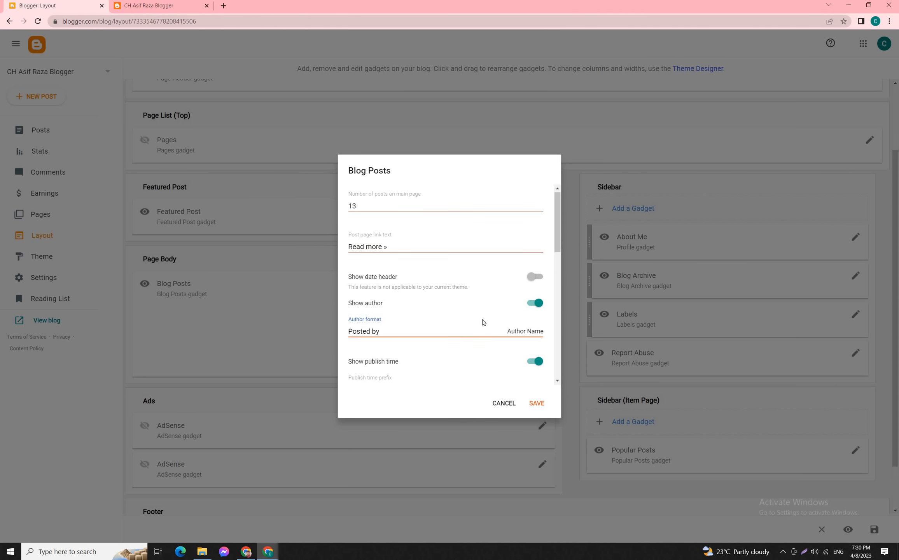
pyautogui.scroll(-3, 447, 309)
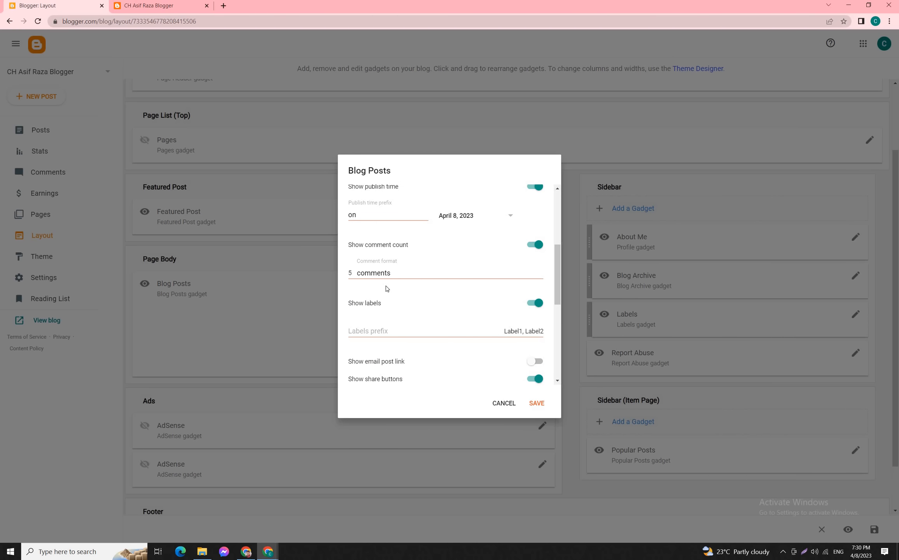
pyautogui.scroll(5, 400, 298)
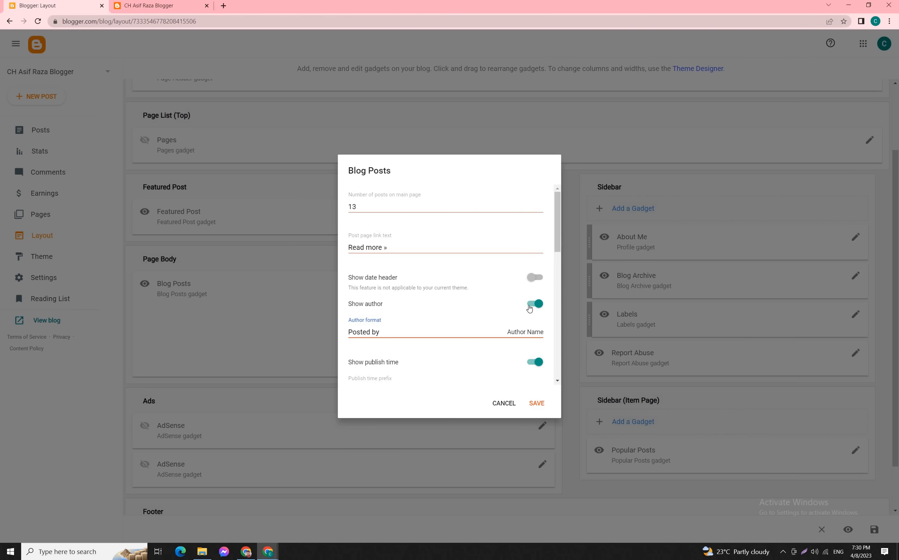
pyautogui.click(523, 307)
pyautogui.scroll(-2, 451, 307)
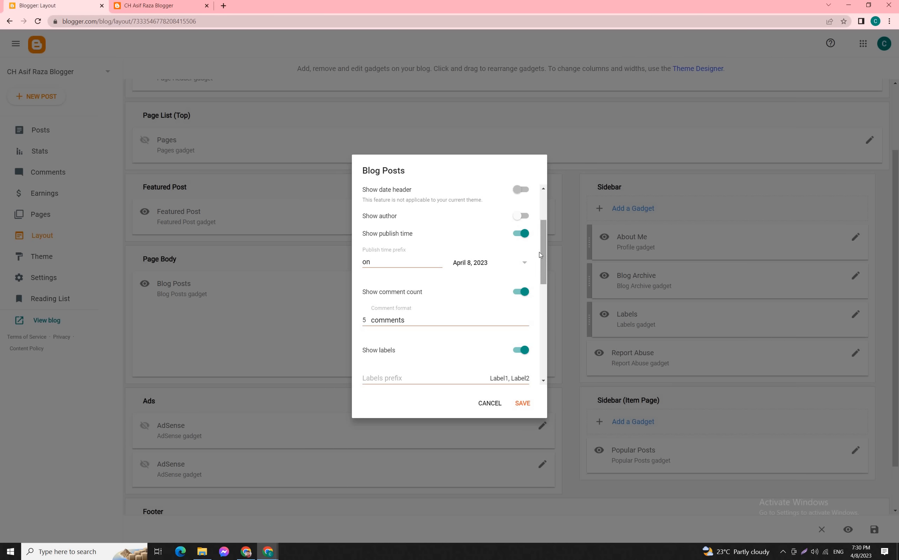
# - Compare the post's publish date on the live blog with the gadget's publish time, comment count, labels, sharing and item arrangement options
pyautogui.click(163, 7)
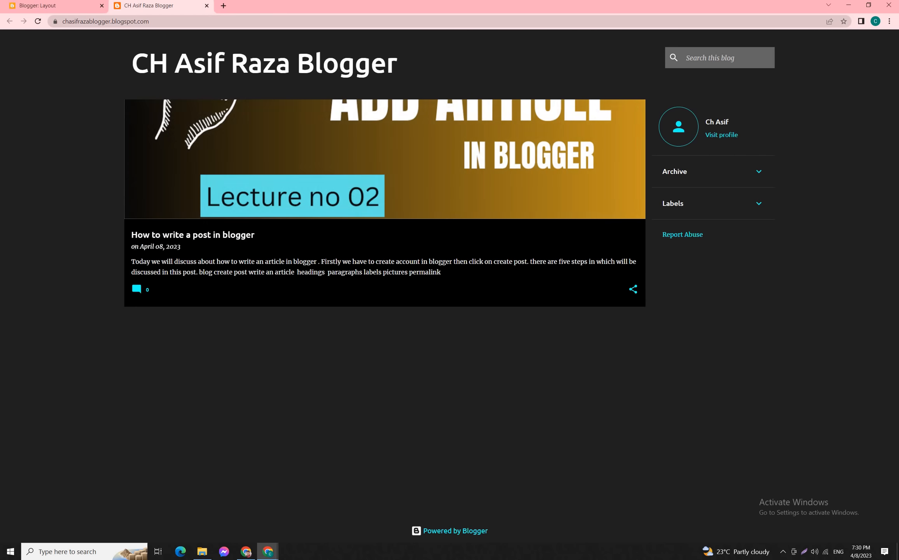
pyautogui.moveTo(121, 254); pyautogui.dragTo(159, 247)
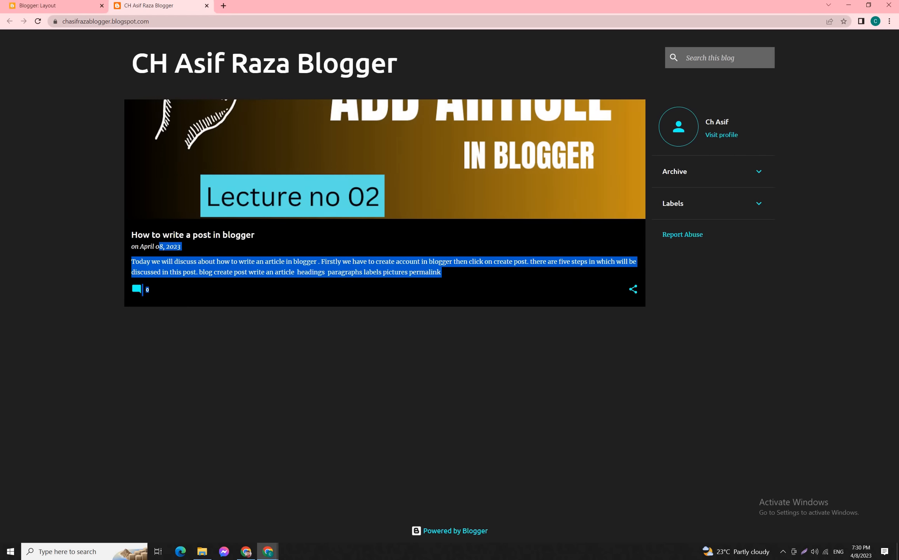
pyautogui.click(71, 12)
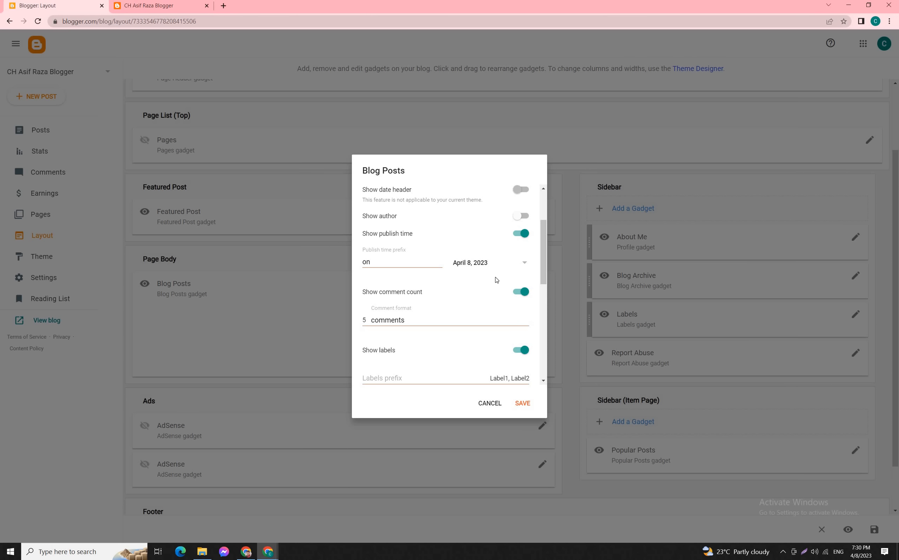
pyautogui.scroll(-2, 386, 270)
pyautogui.scroll(1, 389, 259)
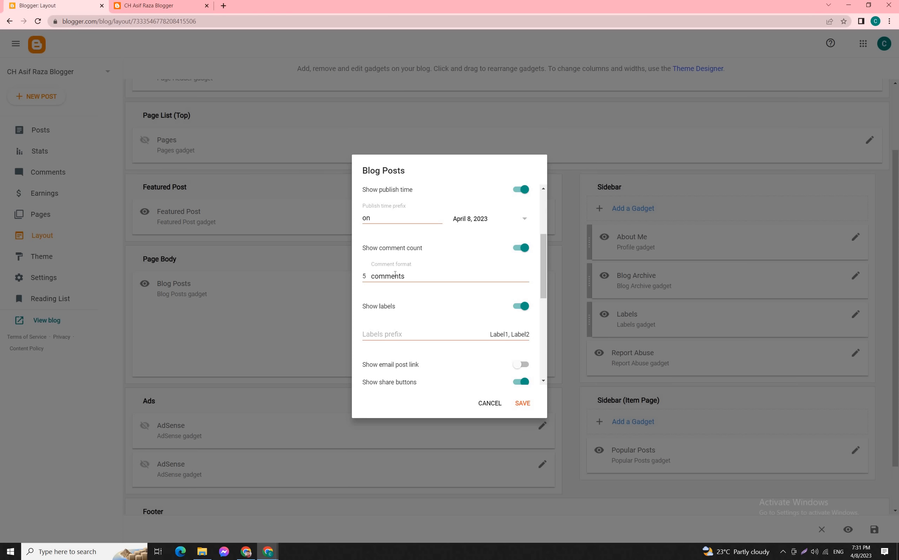
pyautogui.scroll(-3, 415, 332)
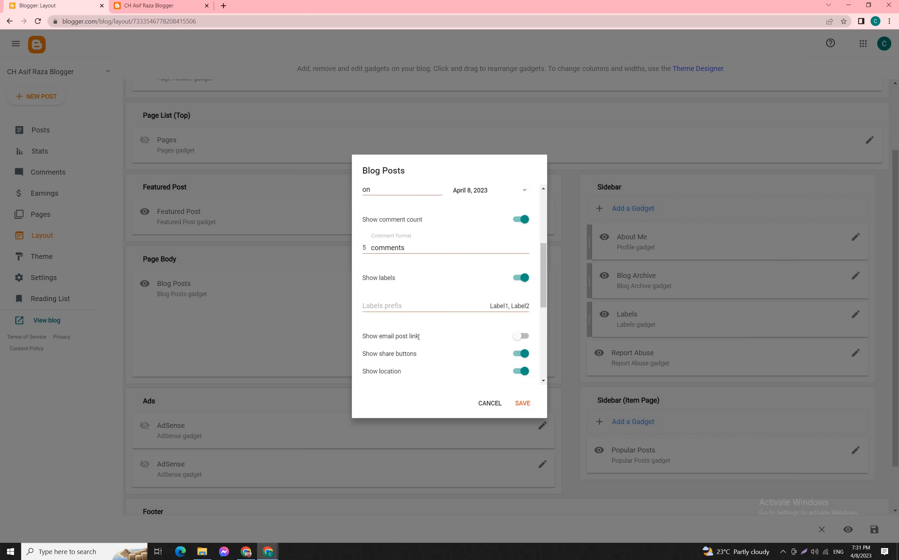
pyautogui.scroll(-3, 417, 351)
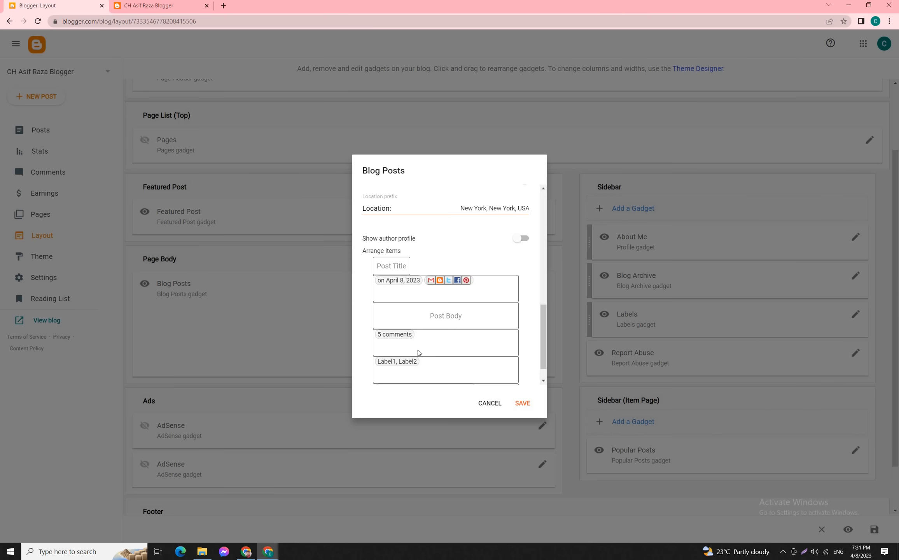
pyautogui.scroll(-1, 418, 353)
pyautogui.scroll(5, 418, 354)
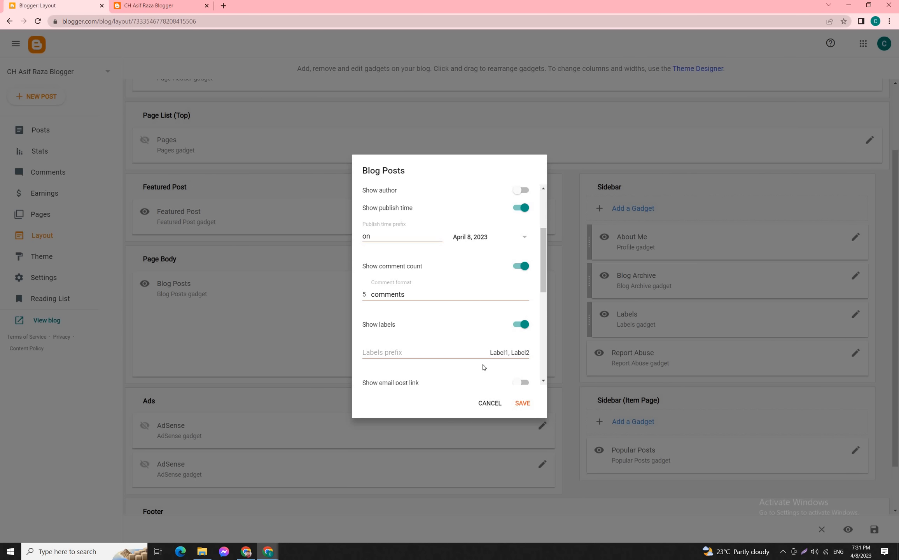
pyautogui.scroll(-2, 487, 341)
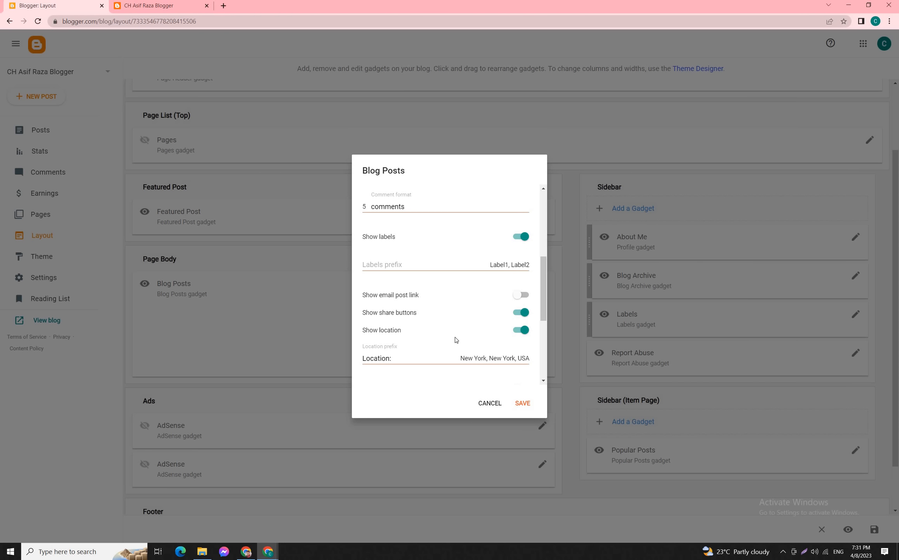
# - Turn on Show email post link in the Blog Posts gadget, review the item arrangement, and save the gadget
pyautogui.click(519, 296)
pyautogui.scroll(-2, 463, 317)
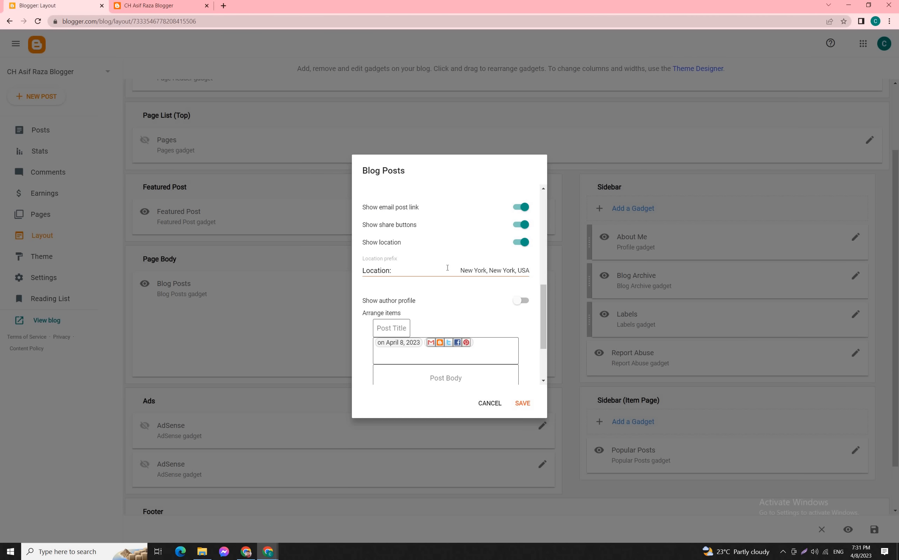
pyautogui.scroll(1, 436, 270)
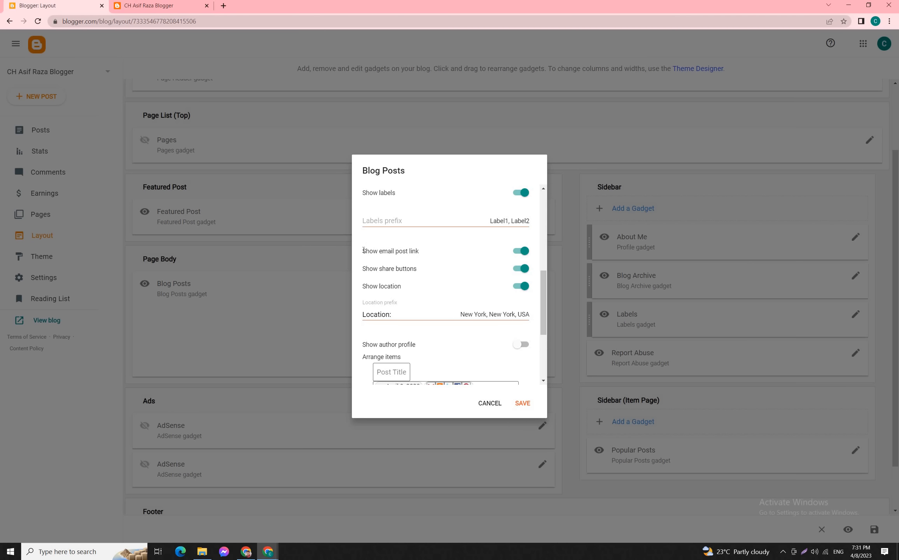
pyautogui.moveTo(363, 250); pyautogui.dragTo(428, 251)
pyautogui.click(402, 255)
pyautogui.scroll(-1, 395, 309)
pyautogui.scroll(-2, 384, 310)
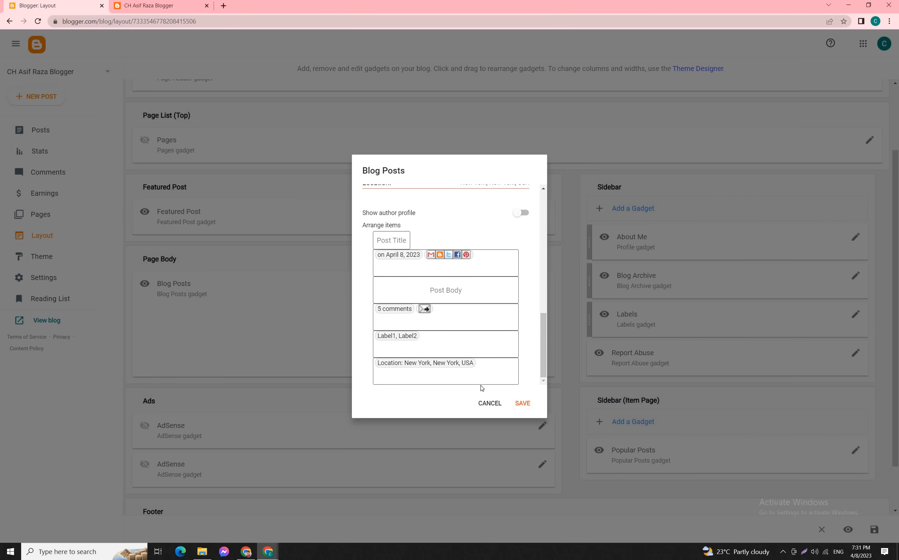
pyautogui.click(520, 403)
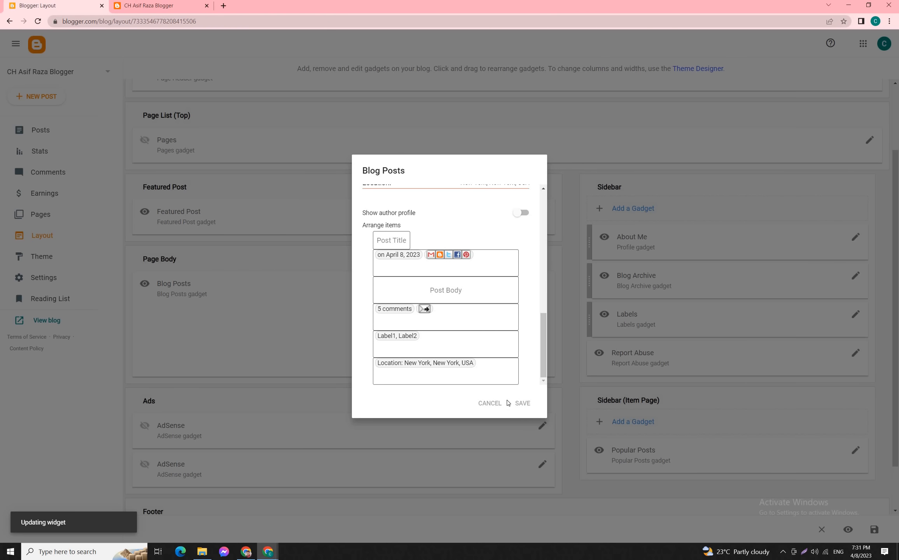
pyautogui.scroll(-1, 374, 358)
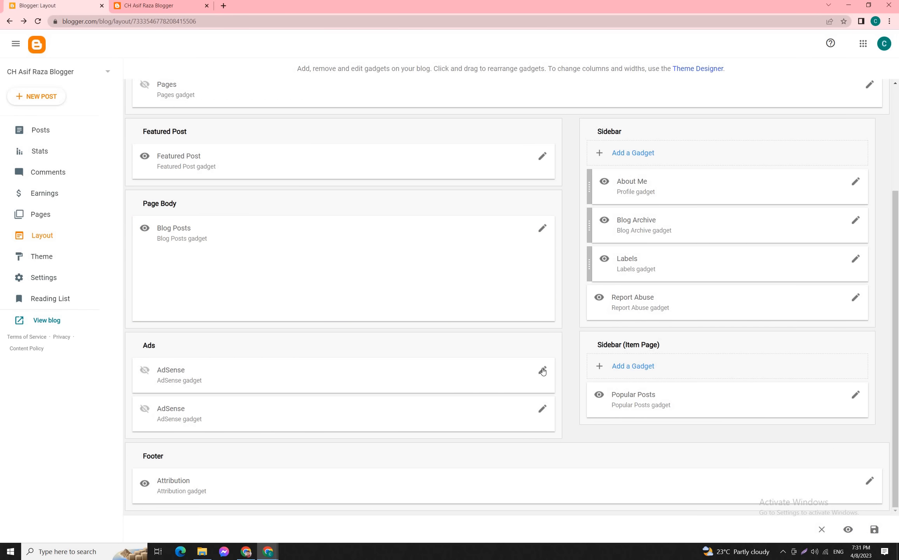
# - Compare the layout's header, page body and sidebar gadgets with the matching areas of the live blog
pyautogui.scroll(2, 445, 392)
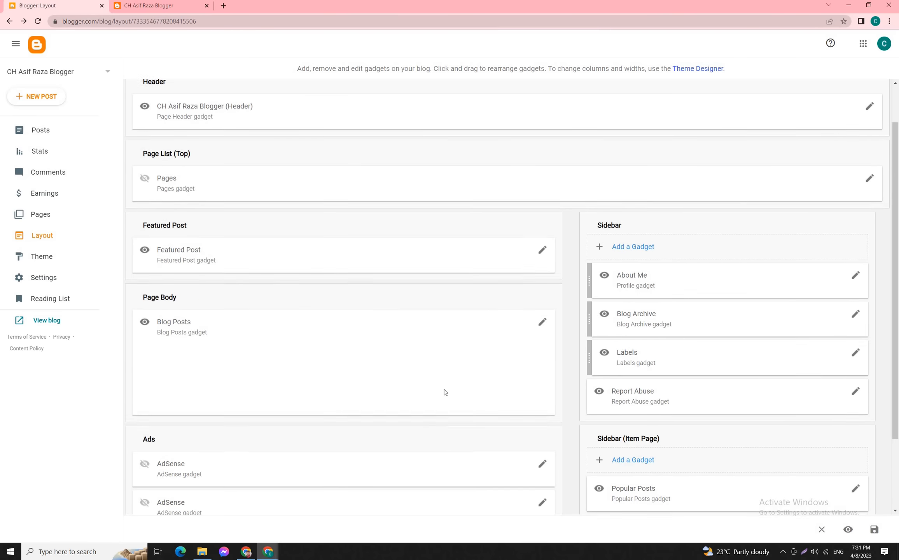
pyautogui.scroll(1, 445, 392)
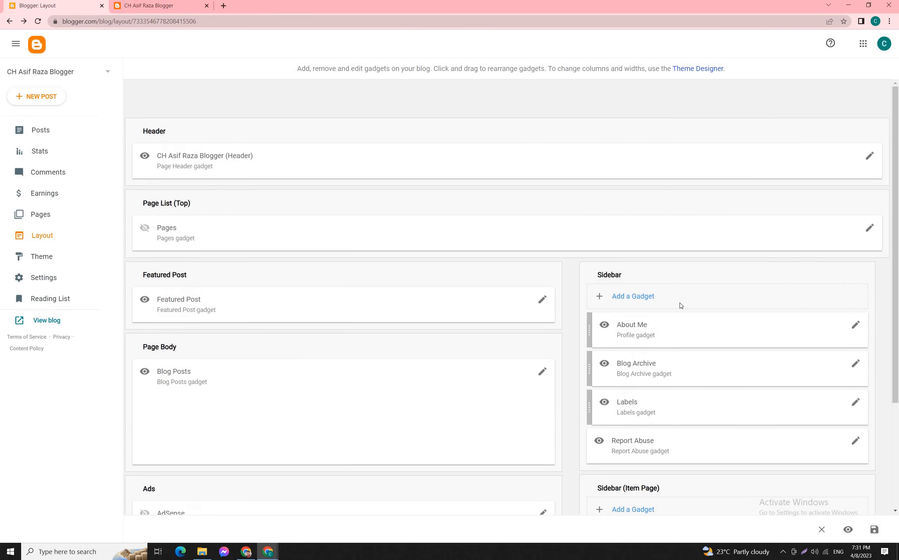
pyautogui.click(169, 8)
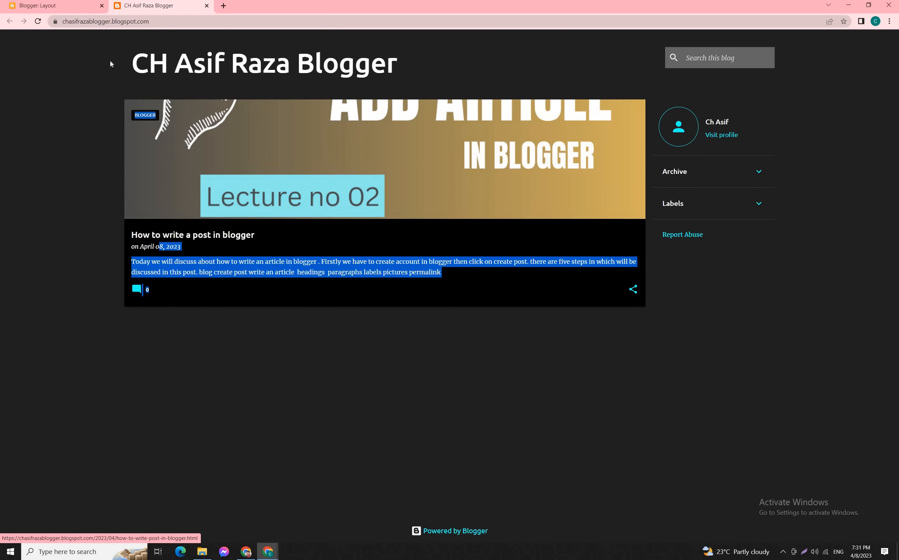
pyautogui.moveTo(111, 65); pyautogui.dragTo(400, 64)
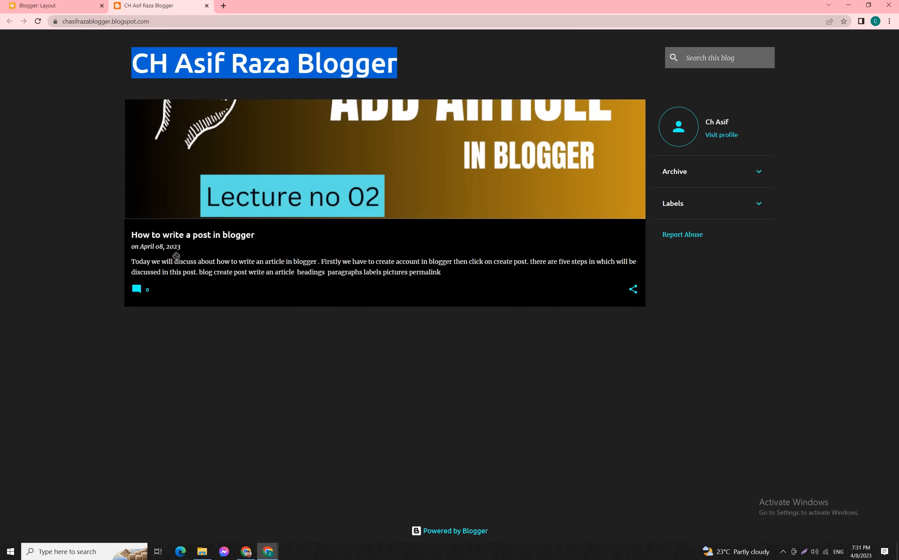
pyautogui.click(565, 369)
pyautogui.moveTo(815, 134); pyautogui.dragTo(681, 261)
pyautogui.click(81, 5)
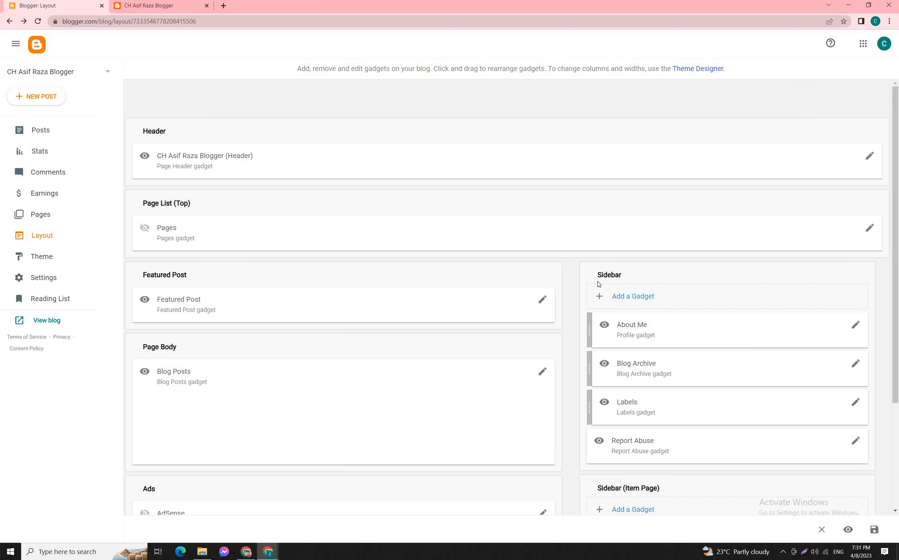
pyautogui.scroll(-2, 746, 279)
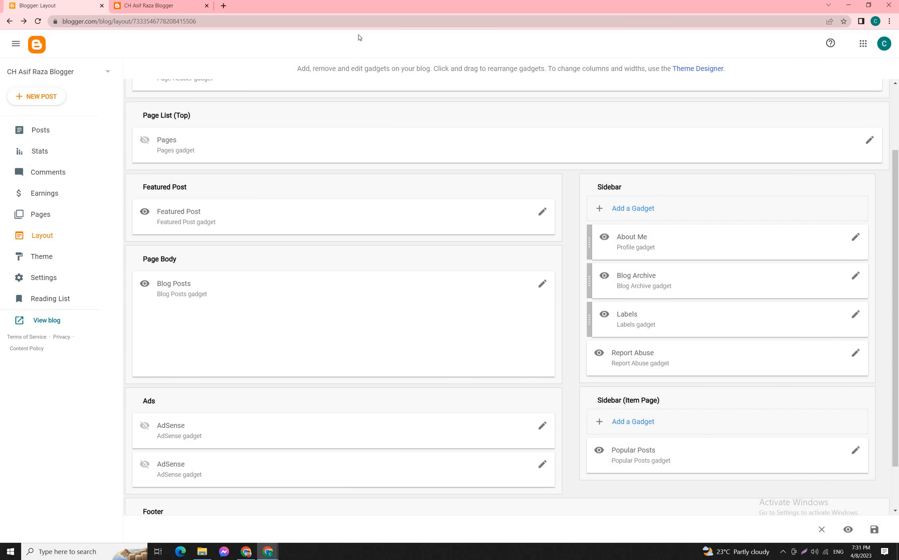
pyautogui.click(186, 7)
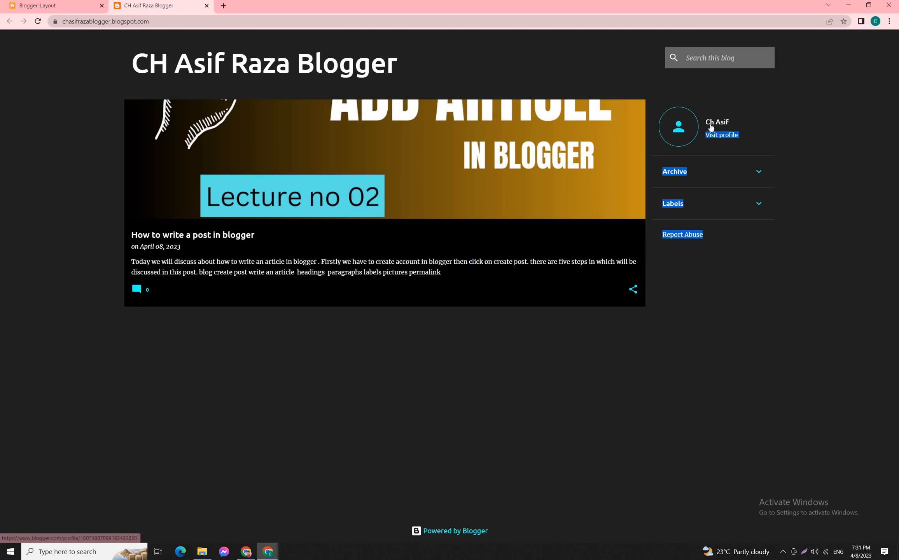
pyautogui.click(57, 7)
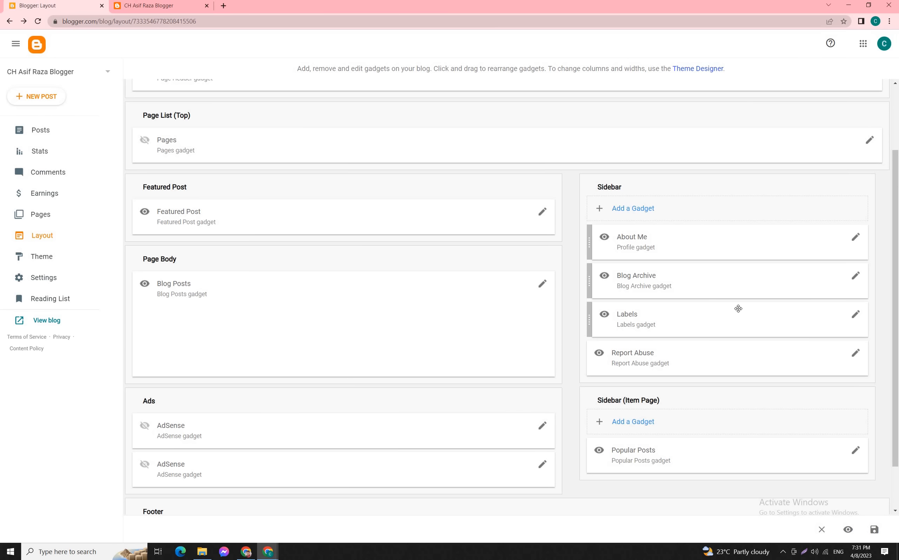
# - Expand the Archive and Labels sections in the live blog's sidebar and open the Report Abuse page
pyautogui.click(170, 5)
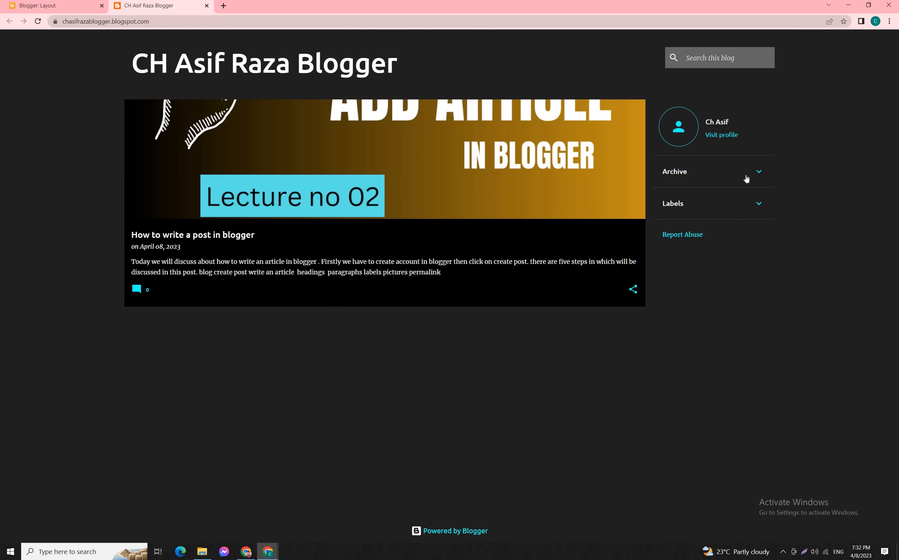
pyautogui.click(756, 177)
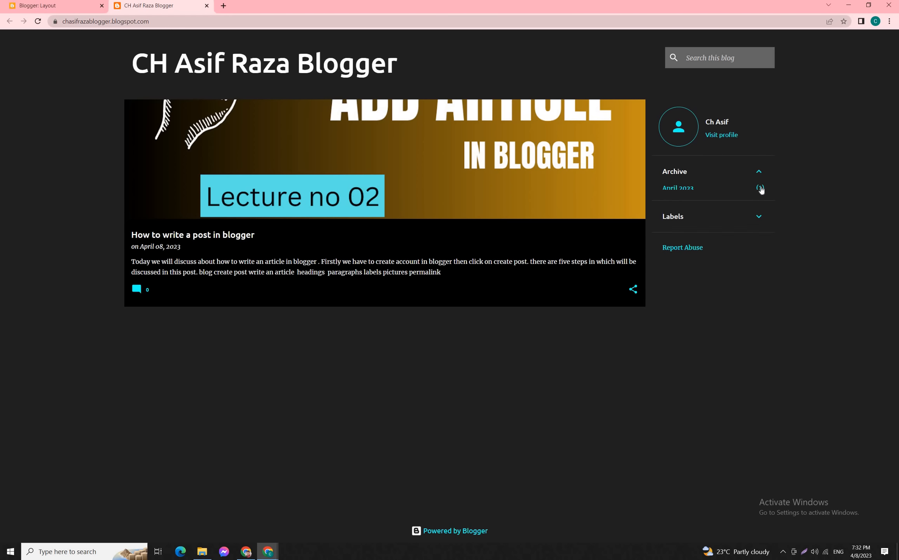
pyautogui.click(763, 224)
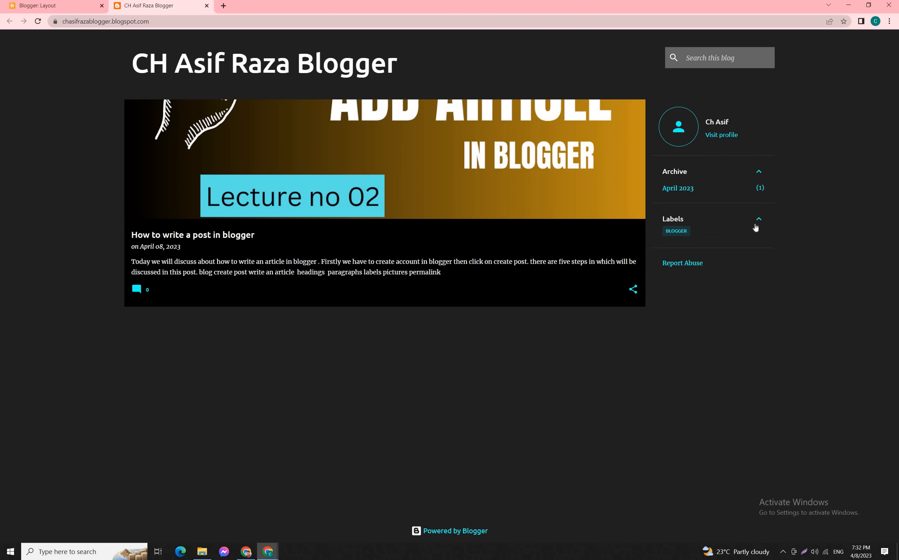
pyautogui.click(673, 267)
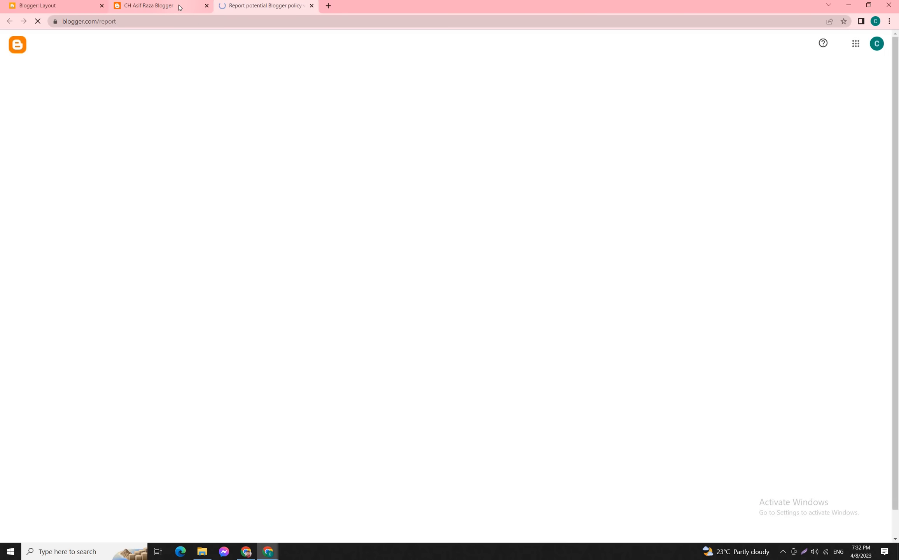
pyautogui.click(178, 5)
pyautogui.click(300, 6)
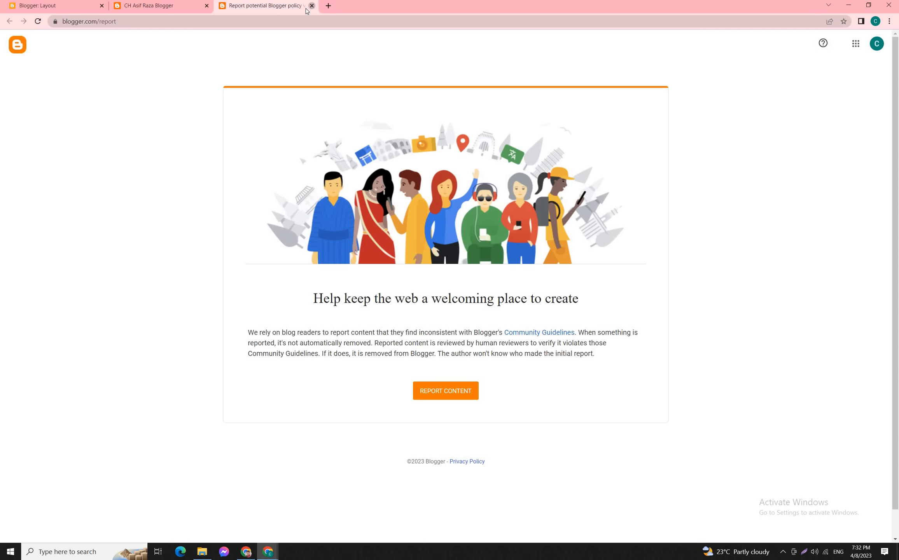
# - Close the Report Abuse page and start adding a Popular Posts gadget titled "Popular post" to the layout's Sidebar section
pyautogui.click(311, 5)
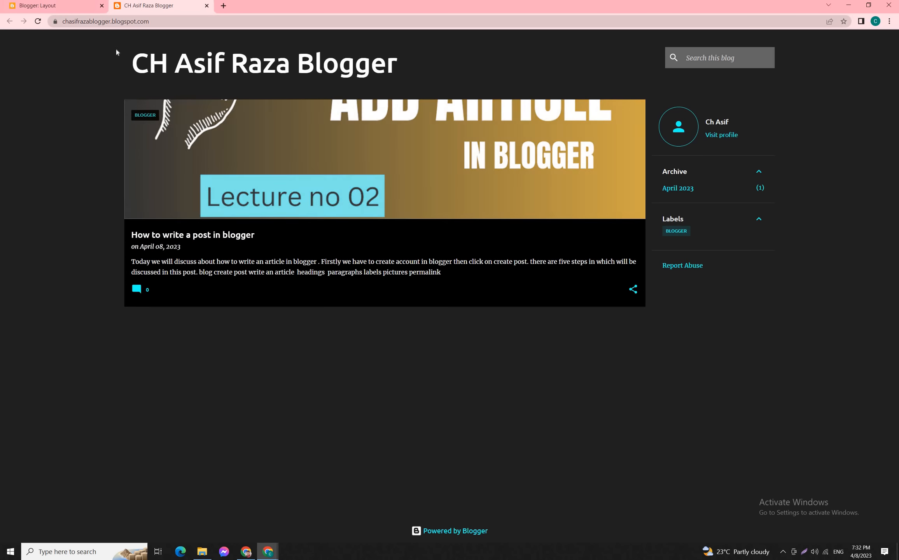
pyautogui.click(55, 5)
pyautogui.scroll(-1, 669, 314)
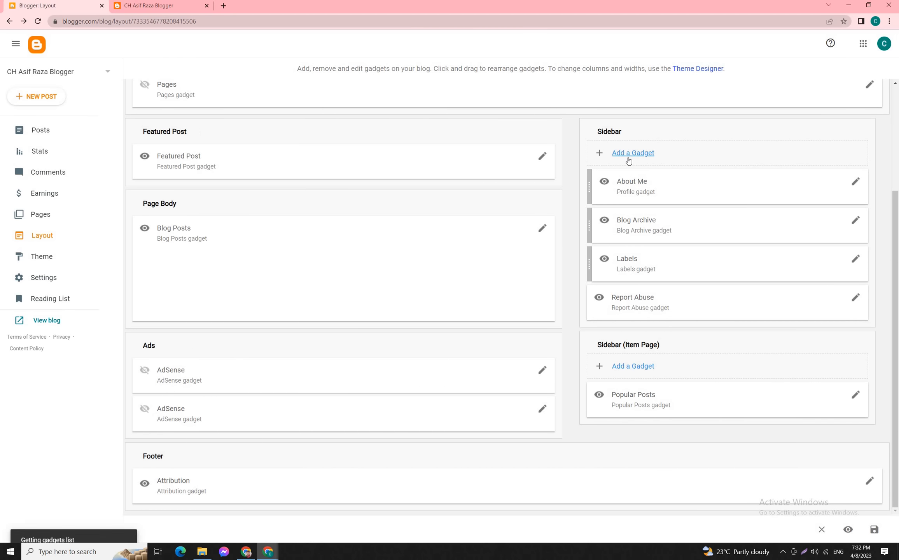
pyautogui.click(628, 161)
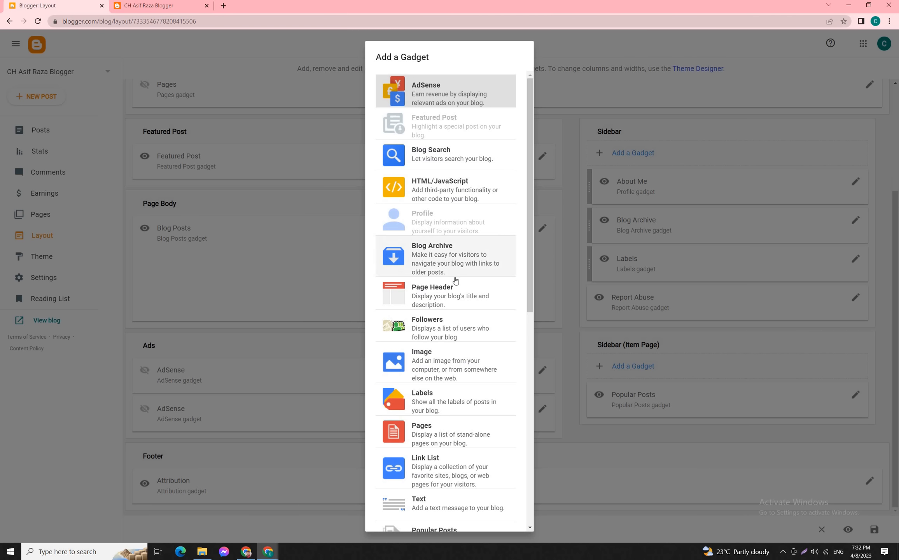
pyautogui.scroll(-5, 455, 295)
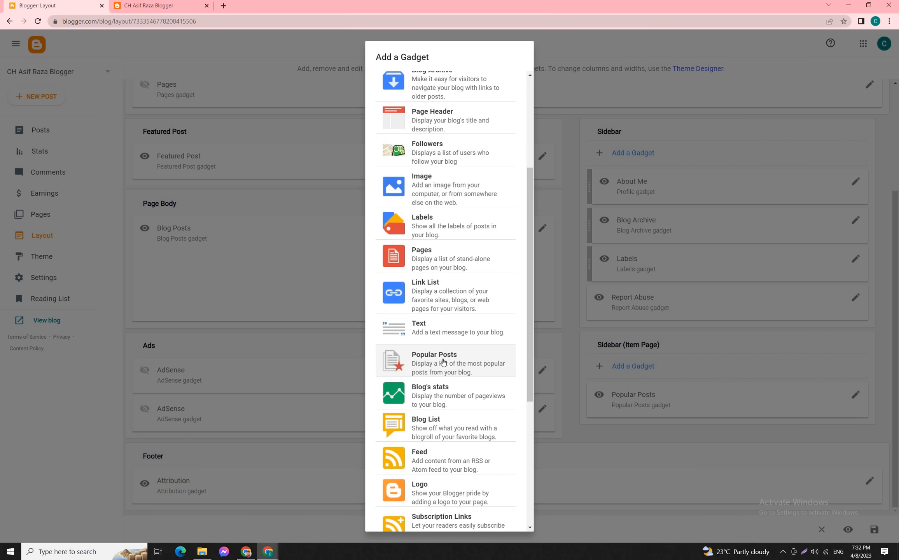
pyautogui.click(442, 361)
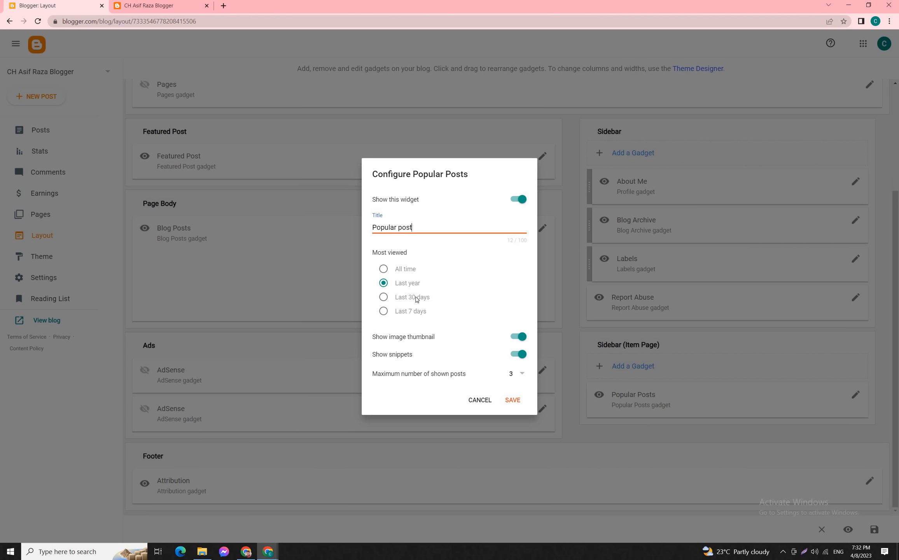
# - Set the Popular Posts gadget's most viewed period to All time and its maximum number of shown posts to 5
pyautogui.click(384, 297)
pyautogui.doubleClick(380, 269)
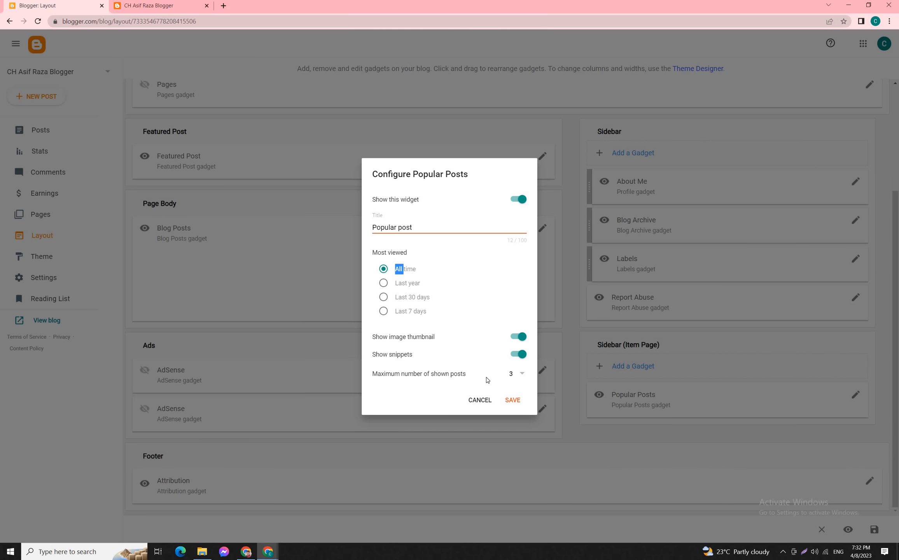
pyautogui.click(517, 377)
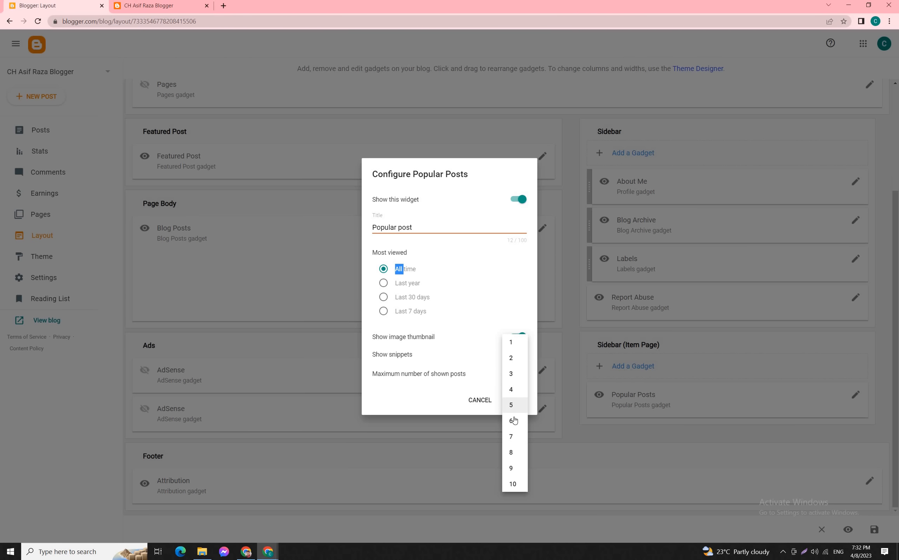
pyautogui.click(512, 407)
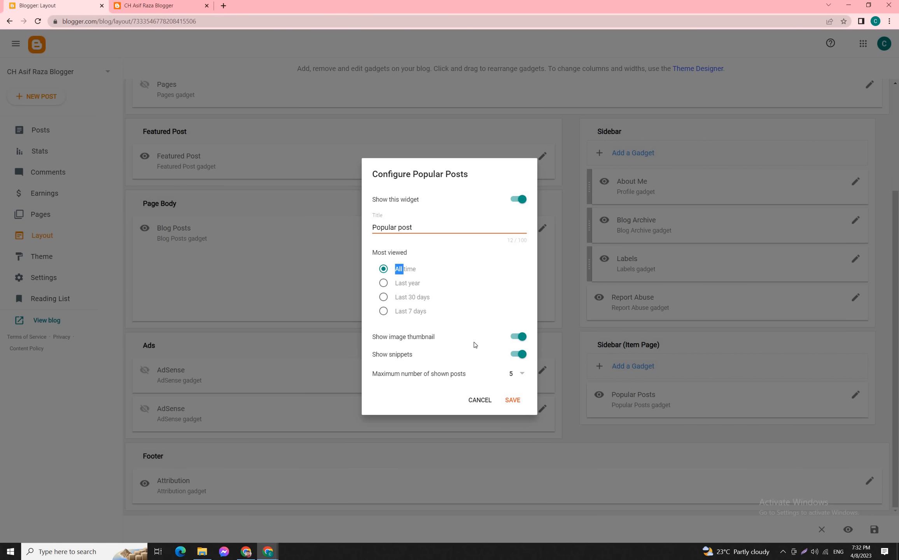
# - Turn off Show snippets for the Popular Posts gadget and save it
pyautogui.moveTo(407, 344); pyautogui.dragTo(407, 351)
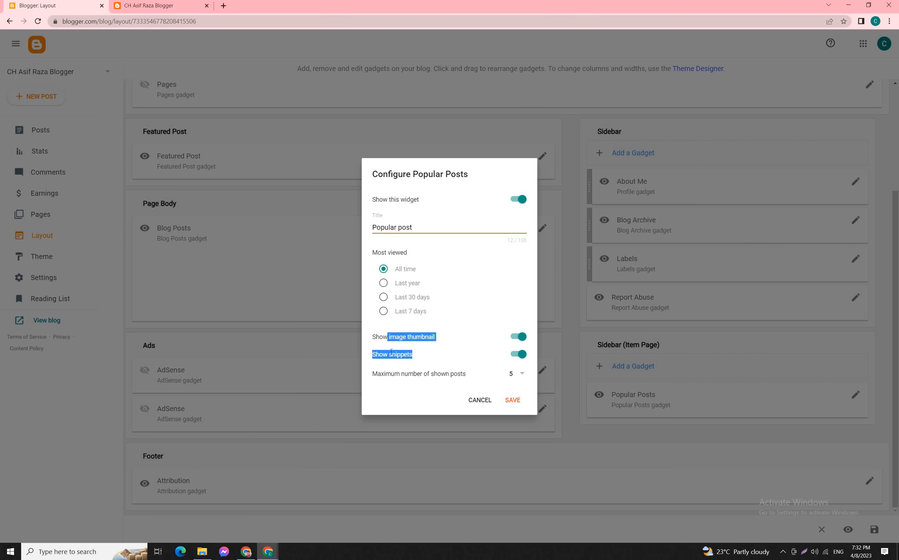
pyautogui.click(391, 351)
pyautogui.click(518, 359)
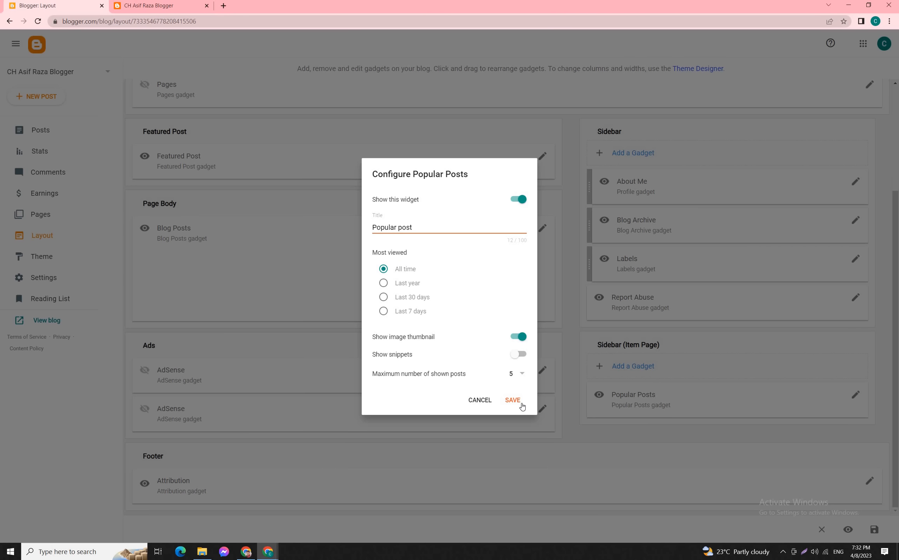
pyautogui.click(515, 401)
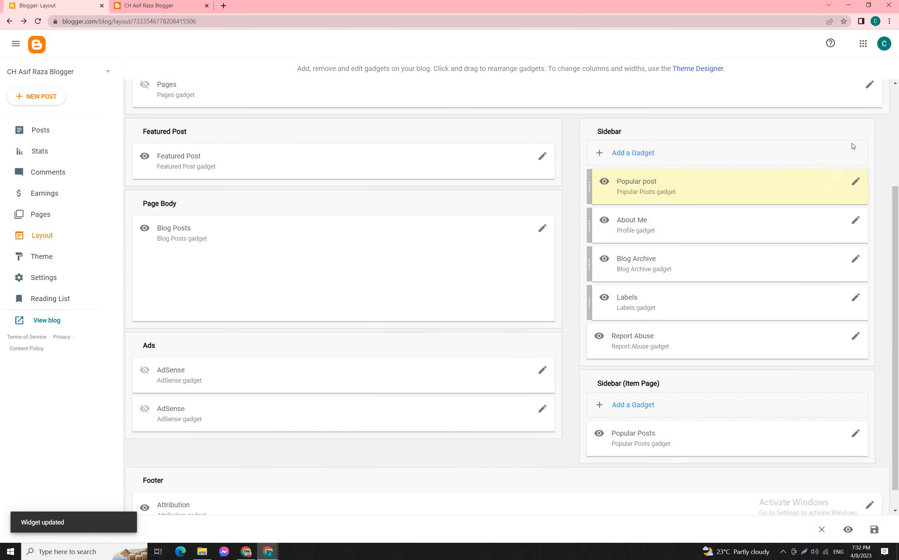